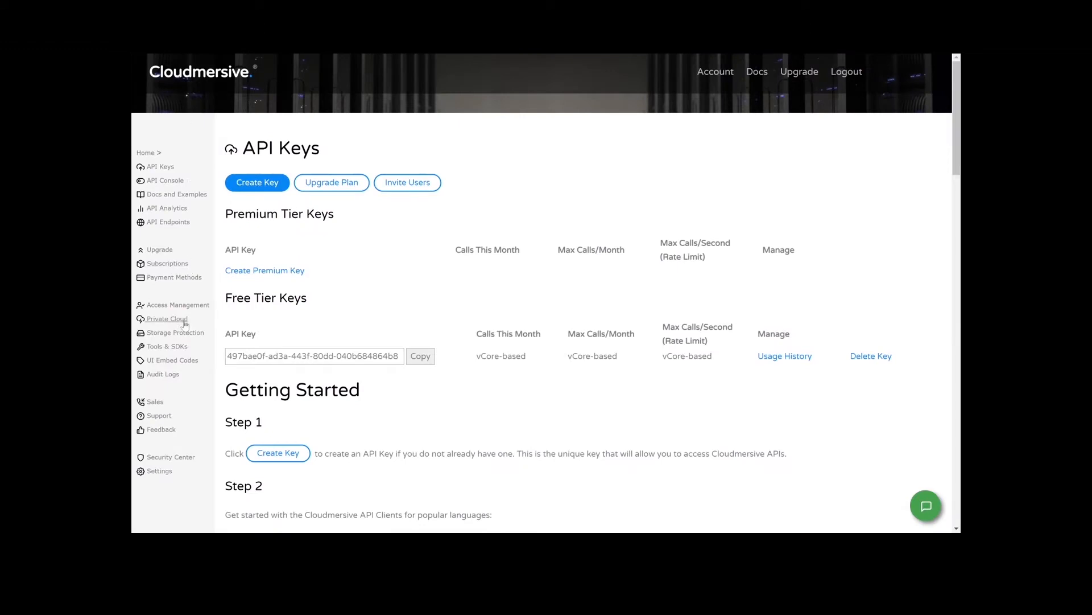
- Start a new connection for cloud storage protection and name it Demo1
{"action": "left_click", "coordinate": [190, 337]}
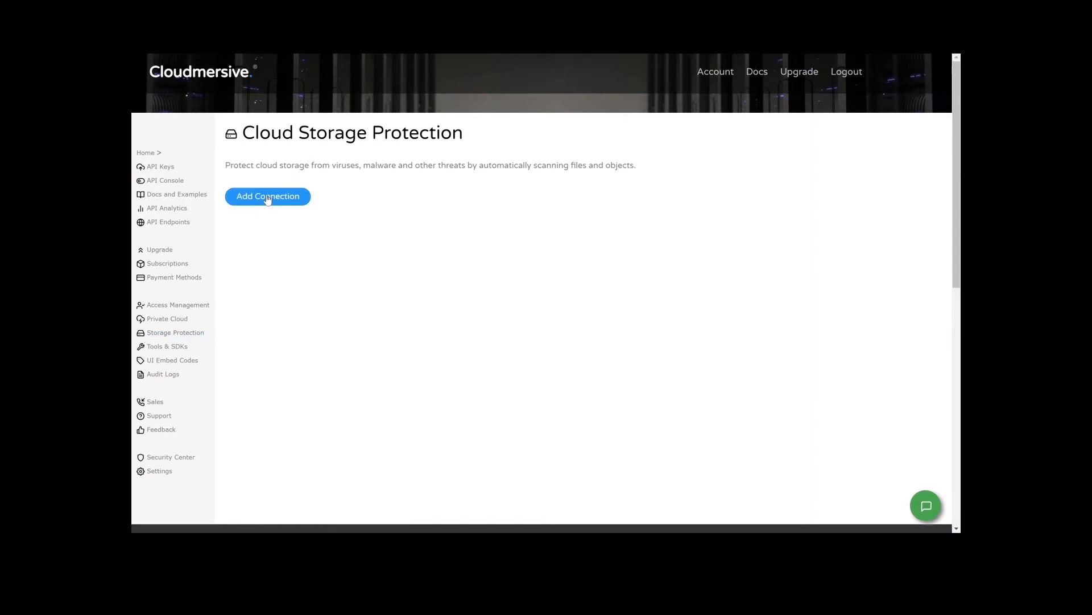
{"action": "left_click", "coordinate": [268, 196]}
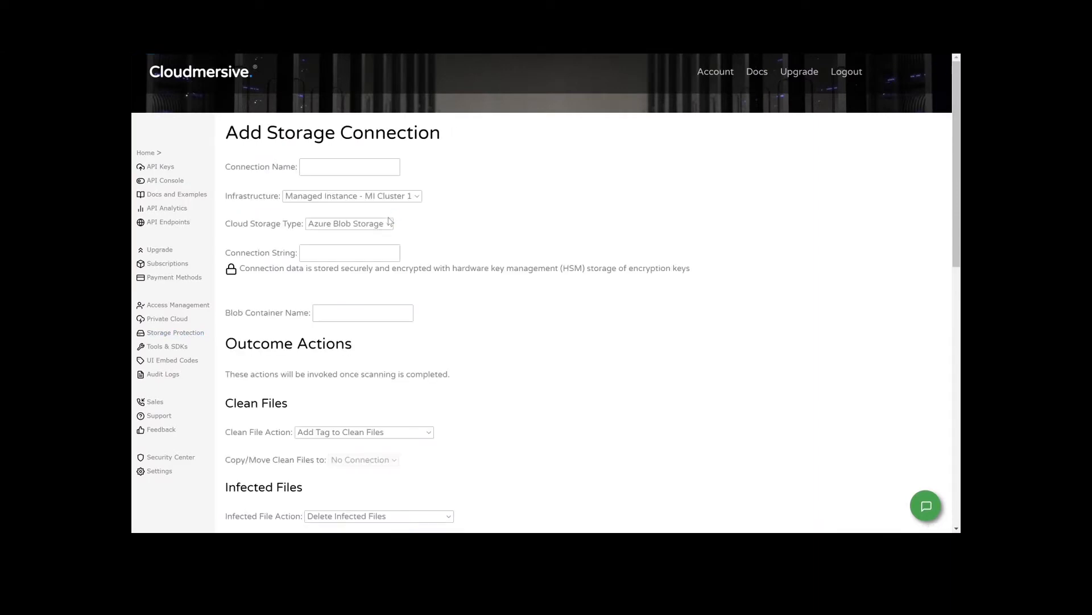
{"action": "left_click", "coordinate": [330, 165]}
{"action": "type", "text": "Demo1"}
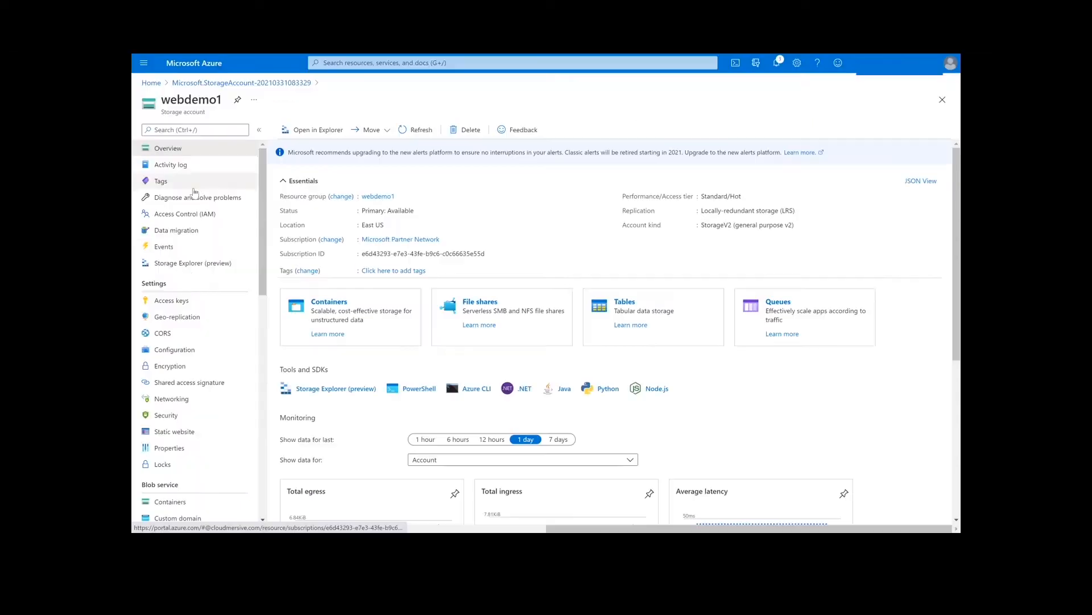
- Switch to the Azure portal, reveal the webdemo1 storage account's access keys and copy the key1 connection string
{"action": "left_click", "coordinate": [172, 300]}
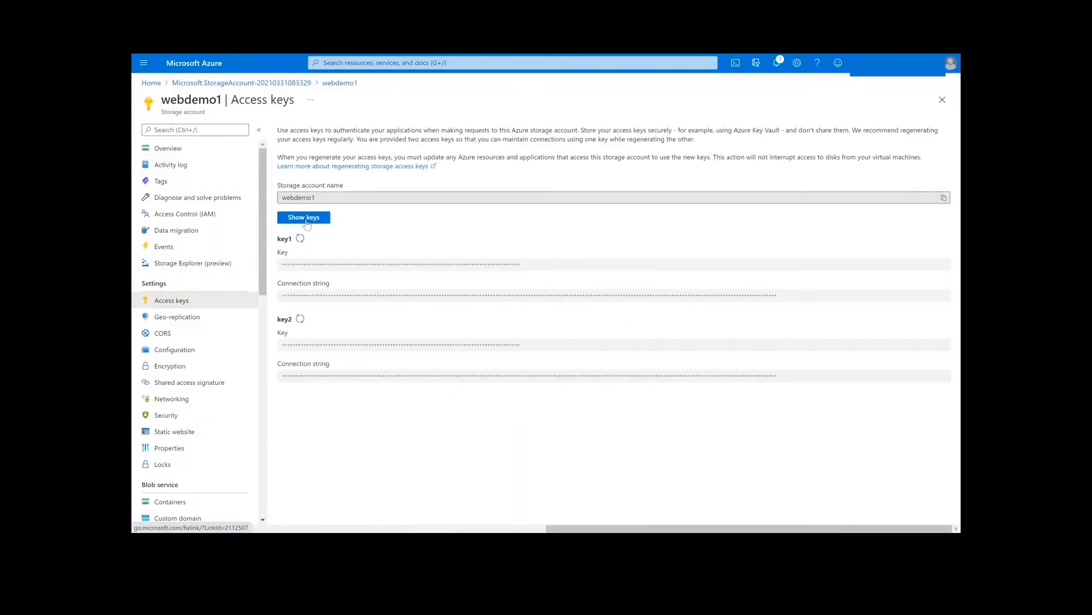
{"action": "left_click", "coordinate": [303, 218]}
{"action": "left_click", "coordinate": [944, 295]}
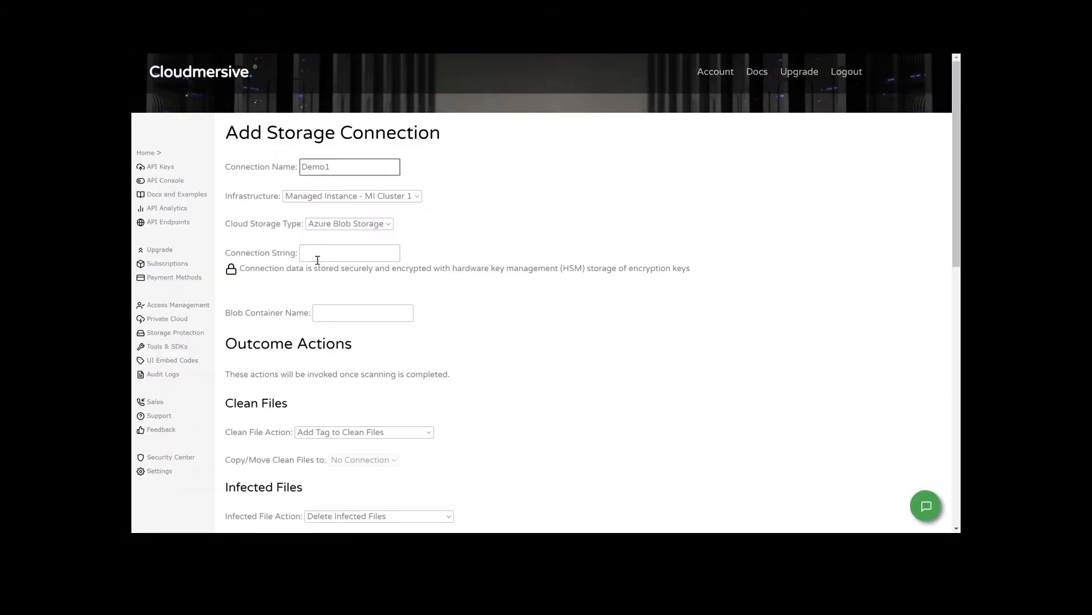
- Back in Cloudmersive, paste the storage account's connection string into the new connection and set the blob container name to demo
{"action": "left_click", "coordinate": [317, 259]}
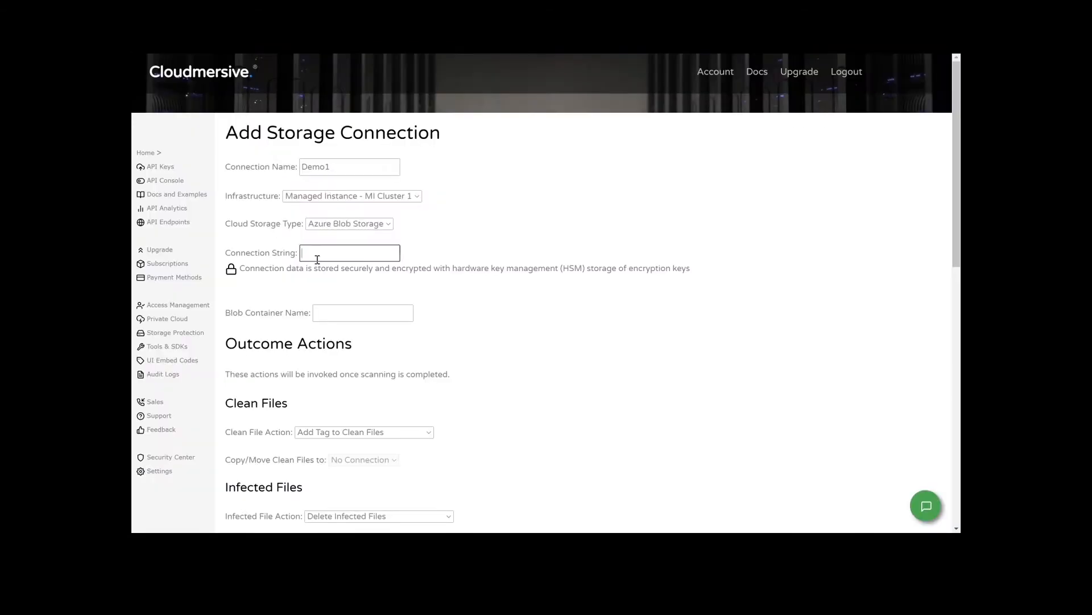
{"action": "key", "text": "ctrl+v"}
{"action": "left_click", "coordinate": [354, 309]}
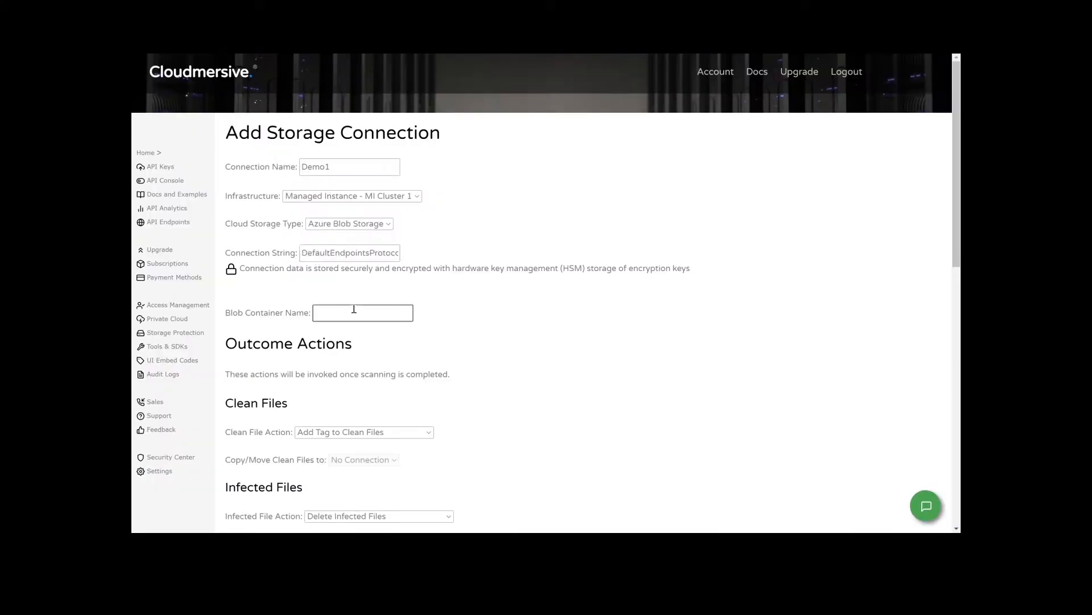
{"action": "type", "text": "demo"}
- Set the infected file action to Add Tag to Infected Files (Only)
{"action": "scroll", "coordinate": [389, 340], "scroll_direction": "down", "scroll_amount": 1}
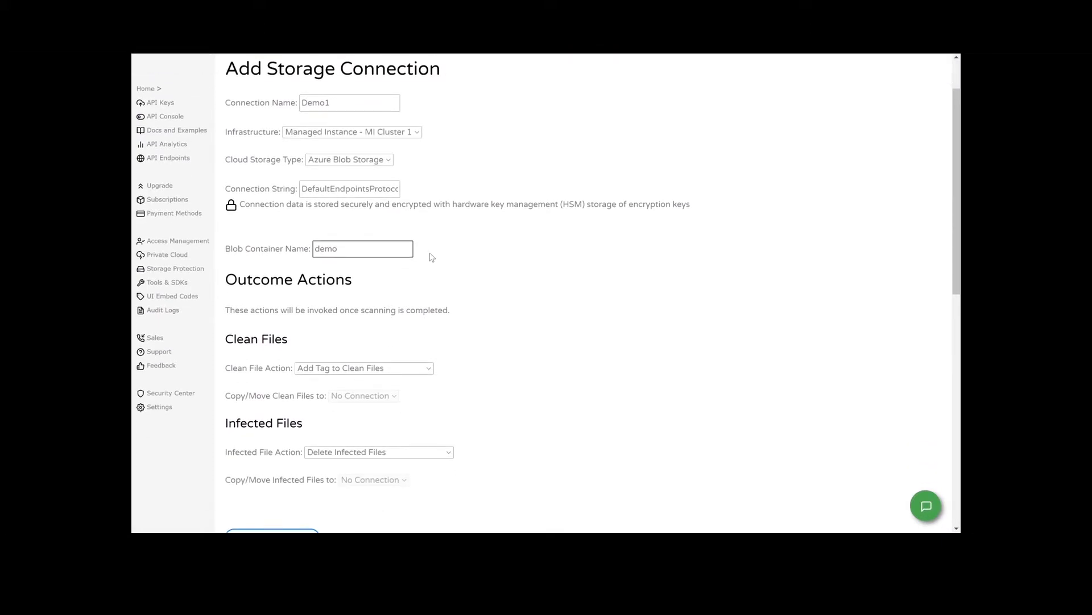
{"action": "scroll", "coordinate": [433, 255], "scroll_direction": "up", "scroll_amount": 1}
{"action": "scroll", "coordinate": [433, 255], "scroll_direction": "down", "scroll_amount": 4}
{"action": "left_click", "coordinate": [384, 273]}
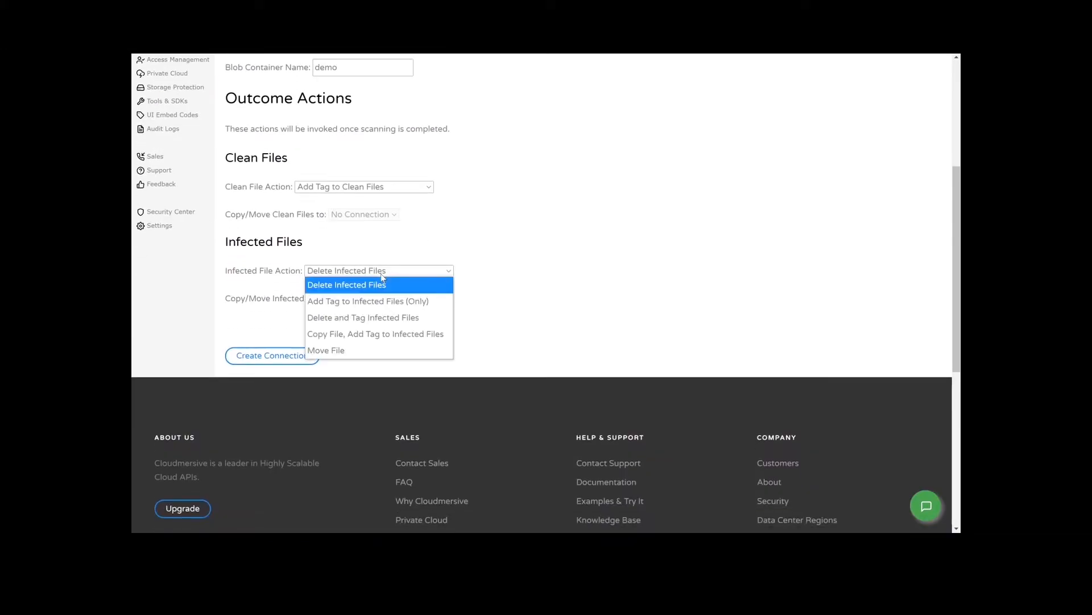
{"action": "left_click", "coordinate": [368, 301]}
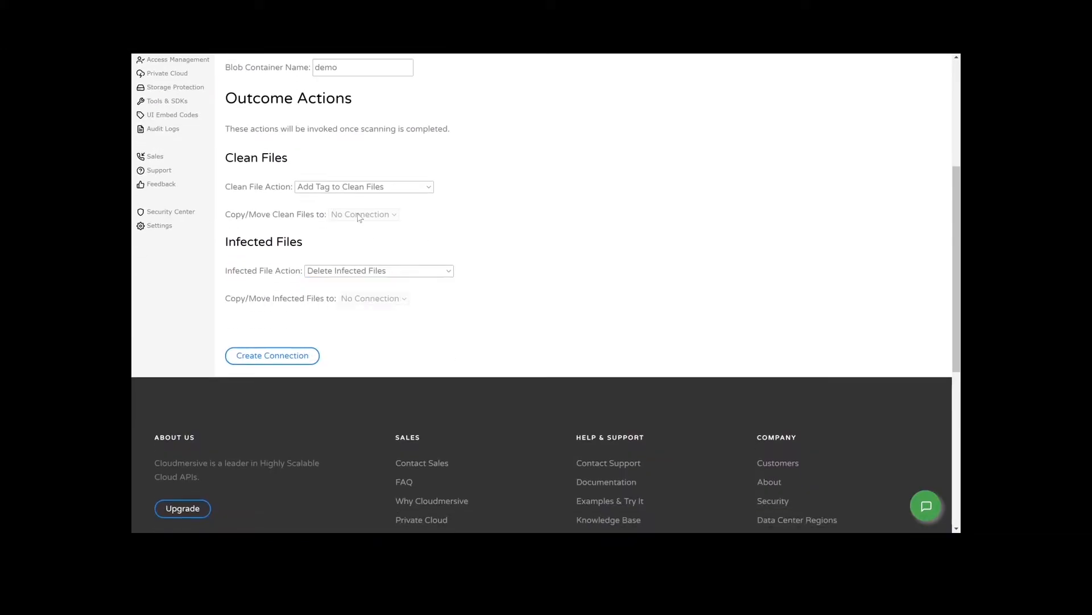
{"action": "scroll", "coordinate": [397, 268], "scroll_direction": "up", "scroll_amount": 1}
{"action": "left_click", "coordinate": [398, 265]}
{"action": "left_click", "coordinate": [348, 272]}
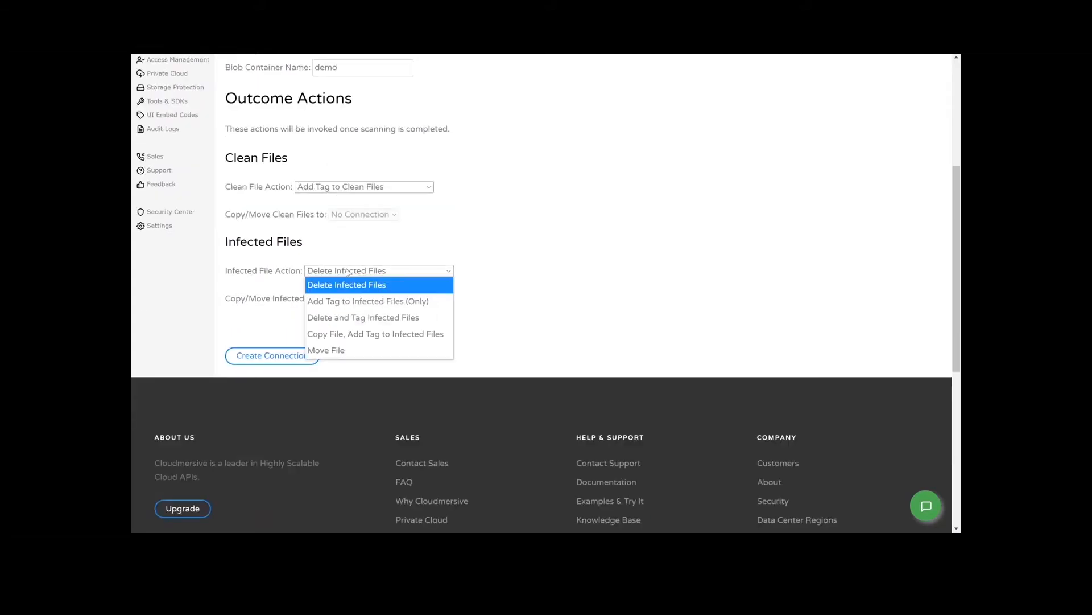
{"action": "left_click", "coordinate": [374, 306]}
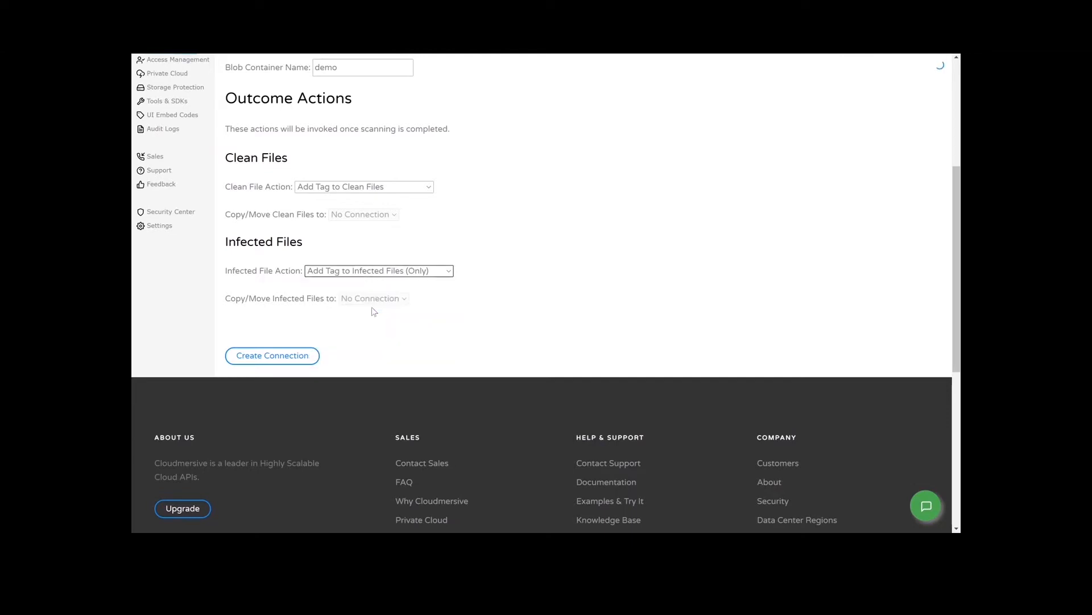
- Create the storage connection with the configured outcome actions
{"action": "scroll", "coordinate": [405, 364], "scroll_direction": "down", "scroll_amount": 2}
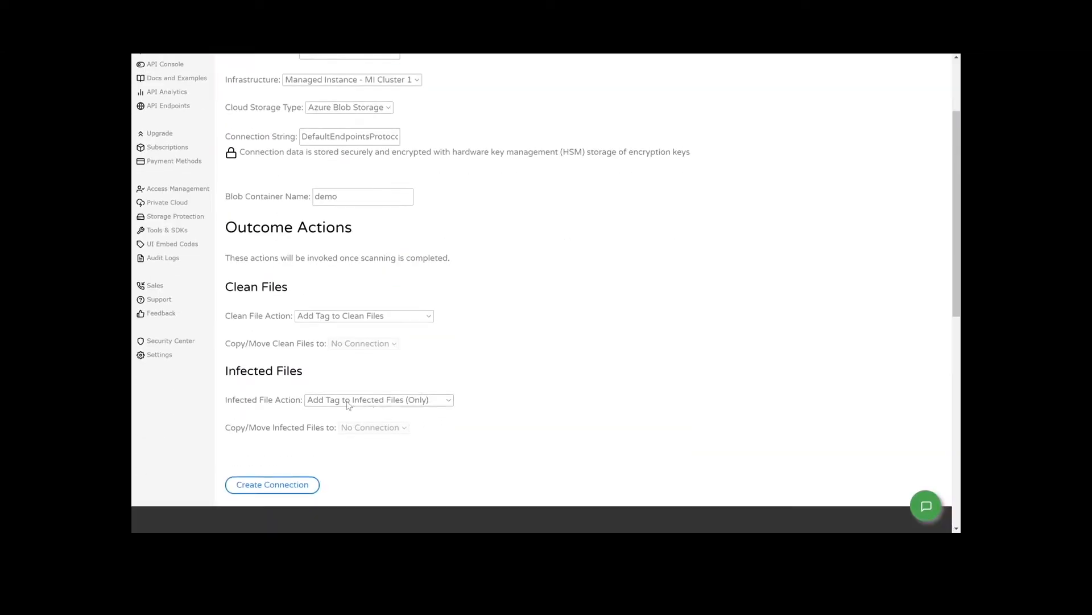
{"action": "scroll", "coordinate": [380, 405], "scroll_direction": "down", "scroll_amount": 1}
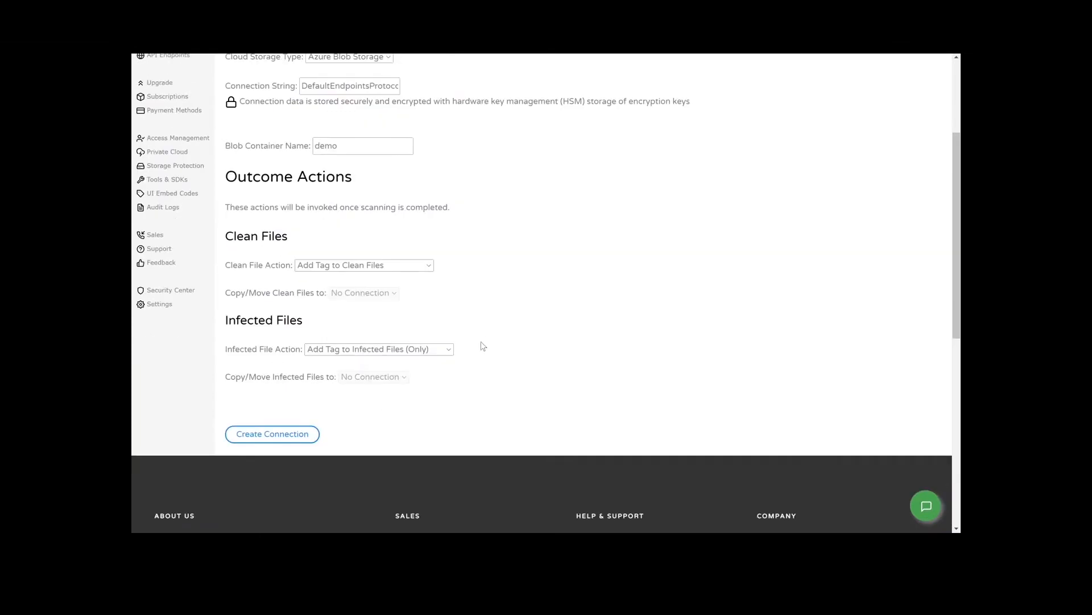
{"action": "left_click", "coordinate": [281, 441]}
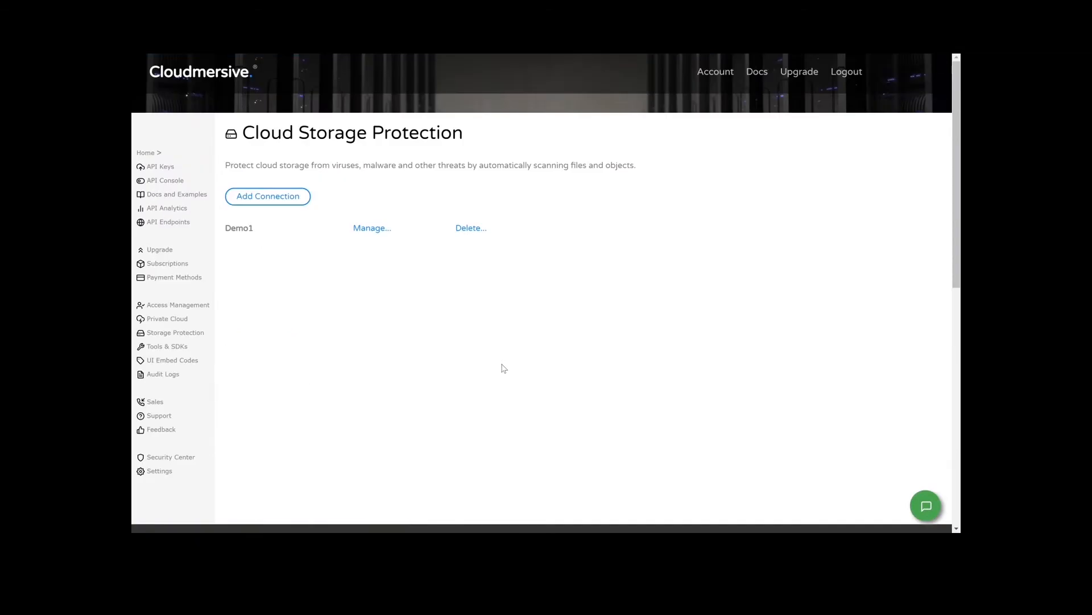
- Open the Demo1 connection for management and add the existing API key to it for scanning
{"action": "left_click", "coordinate": [362, 229]}
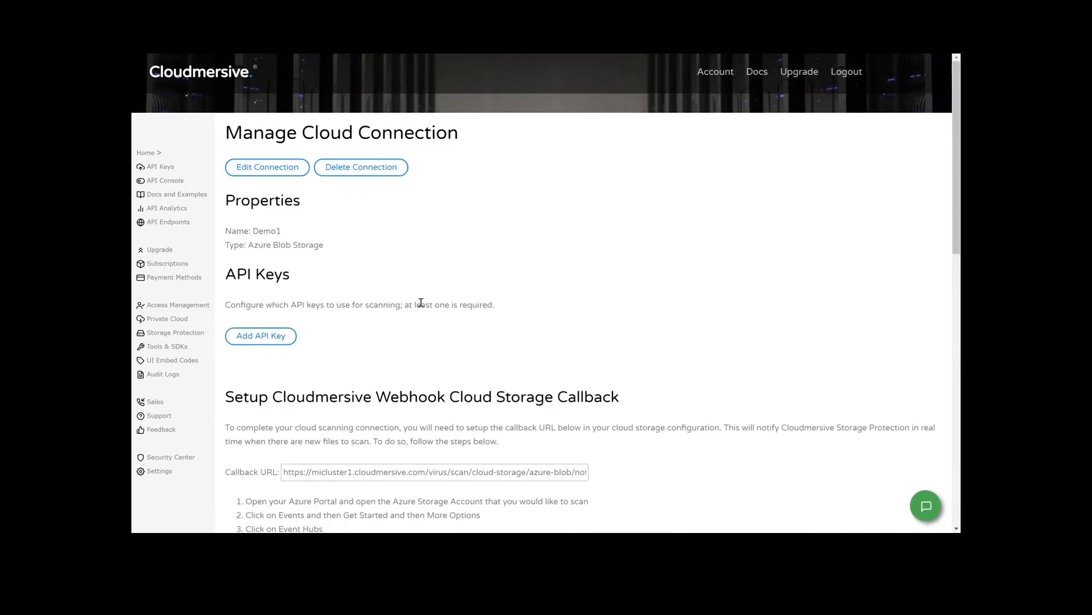
{"action": "left_click", "coordinate": [271, 340]}
{"action": "left_click", "coordinate": [260, 225]}
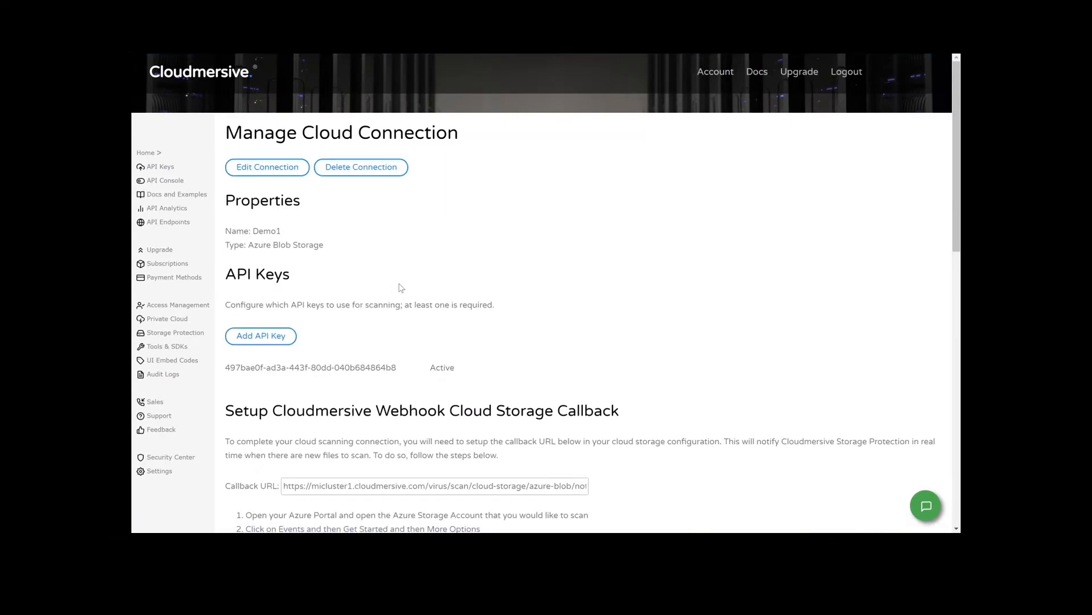
- Review the webhook callback instructions, switch to the Azure portal and start an event subscription from webdemo1's additional event handler options
{"action": "scroll", "coordinate": [401, 287], "scroll_direction": "down", "scroll_amount": 4}
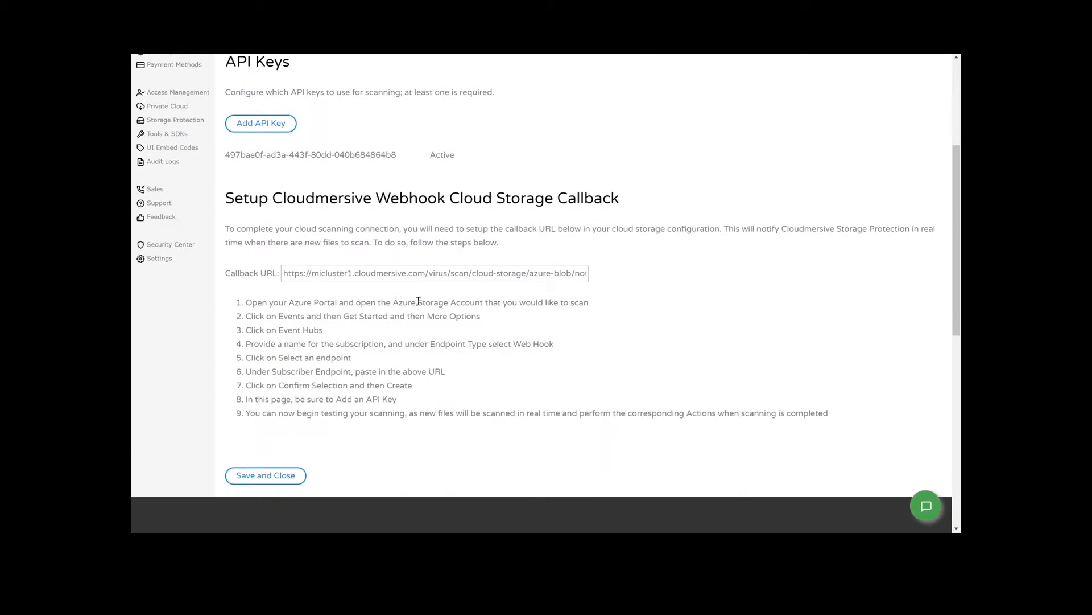
{"action": "triple_click", "coordinate": [283, 305]}
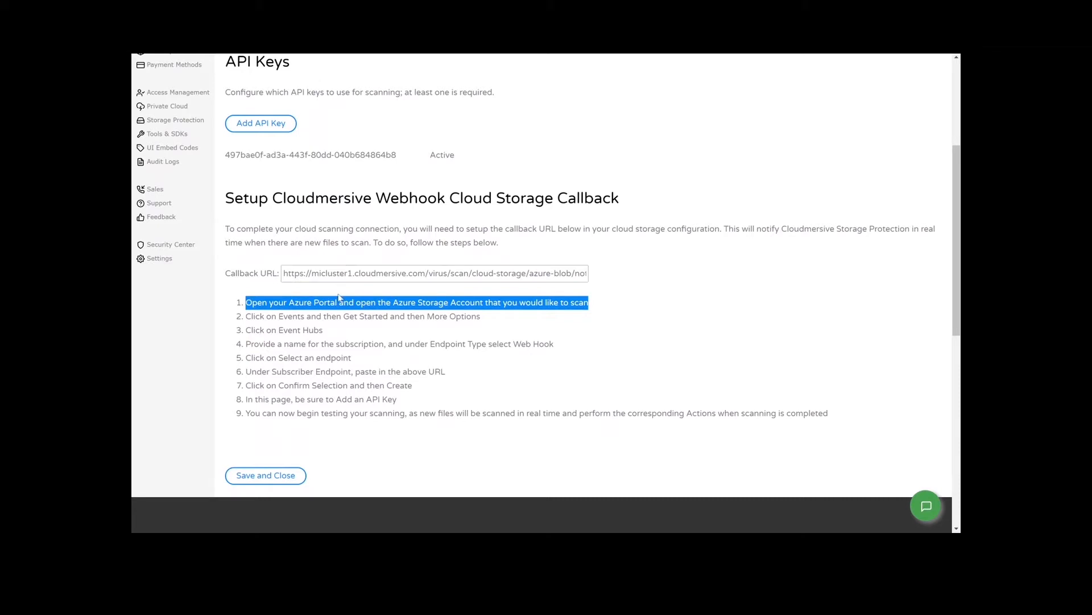
{"action": "left_click", "coordinate": [333, 317]}
{"action": "triple_click", "coordinate": [332, 318]}
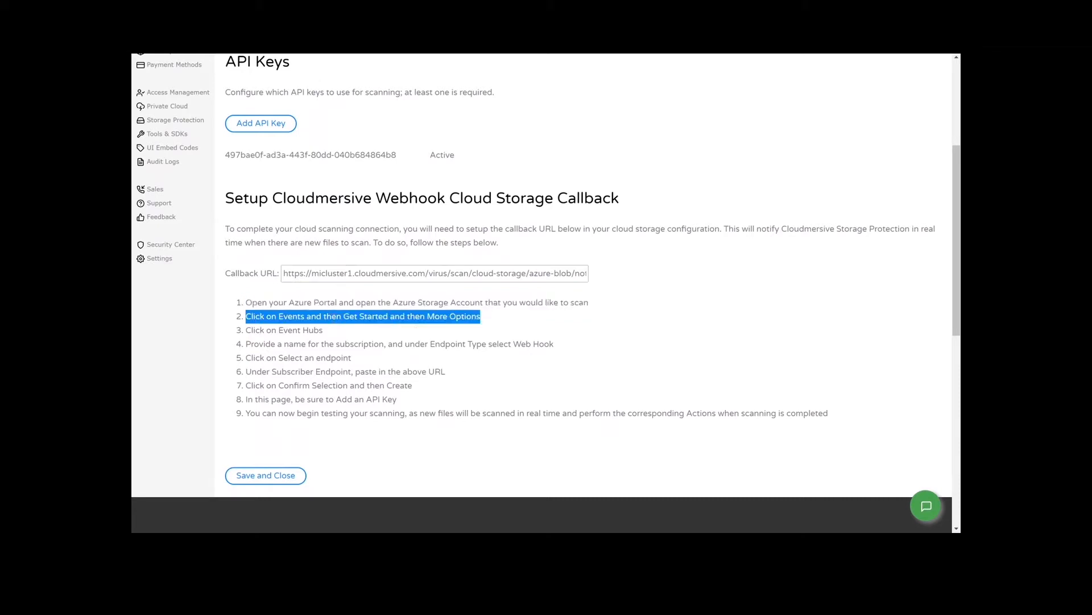
{"action": "key", "text": "ctrl+Tab"}
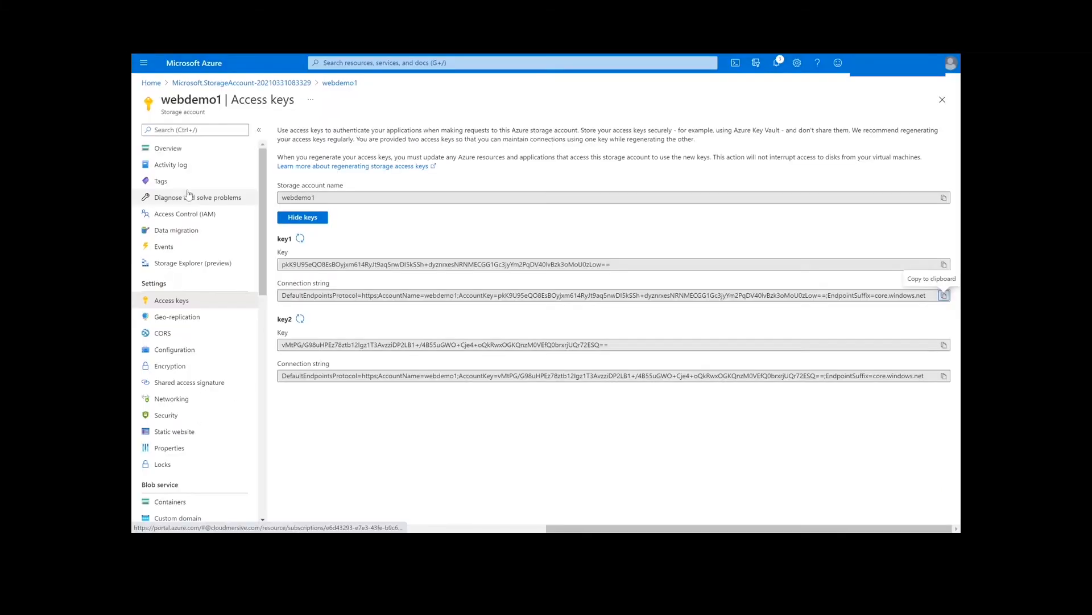
{"action": "left_click", "coordinate": [191, 248]}
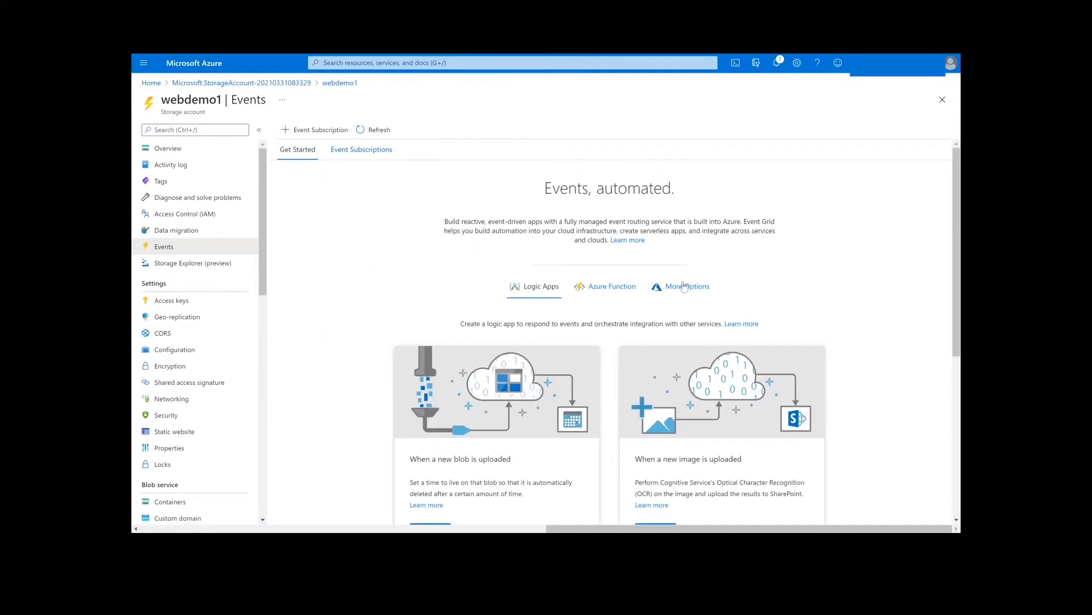
{"action": "left_click", "coordinate": [687, 287]}
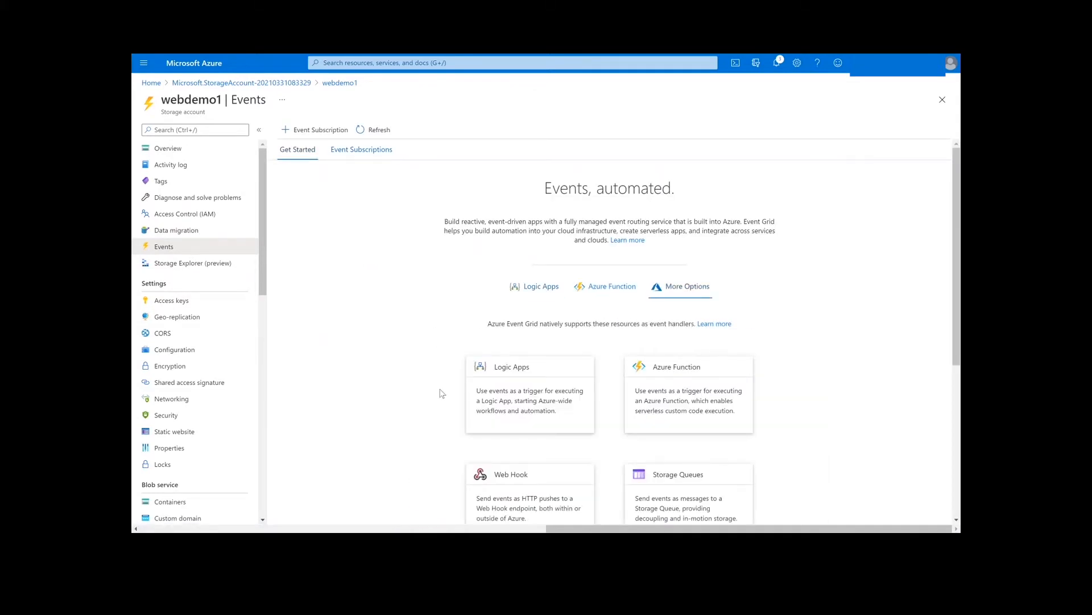
{"action": "scroll", "coordinate": [442, 392], "scroll_direction": "down", "scroll_amount": 2}
{"action": "scroll", "coordinate": [442, 393], "scroll_direction": "down", "scroll_amount": 2}
{"action": "left_click", "coordinate": [529, 361]}
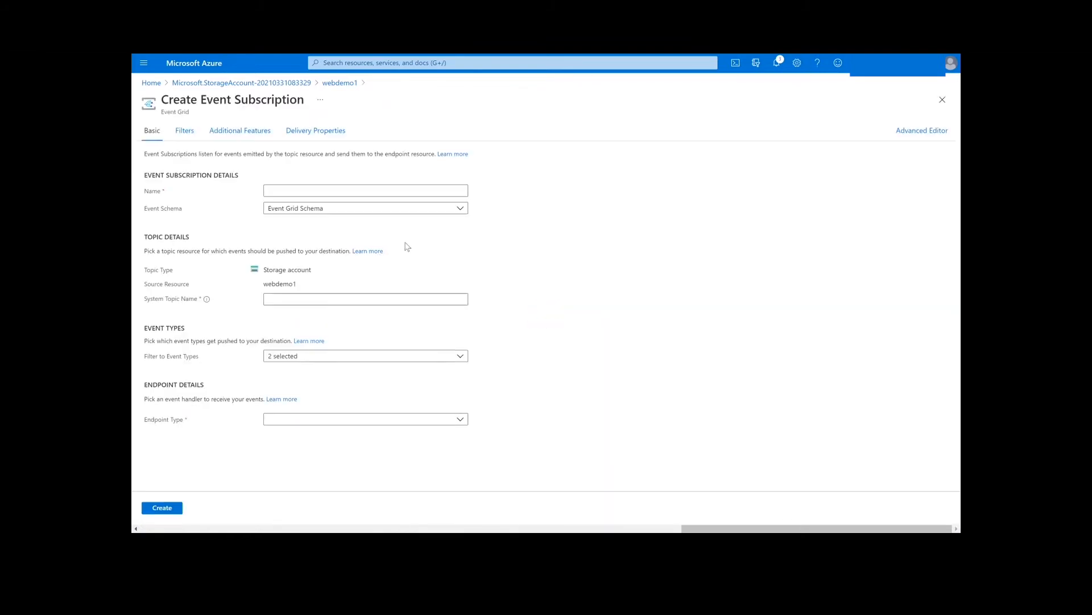
- Name the event subscription demo1, set the system topic name to demo and choose Web Hook as the endpoint type
{"action": "left_click", "coordinate": [334, 190]}
{"action": "type", "text": "demo1"}
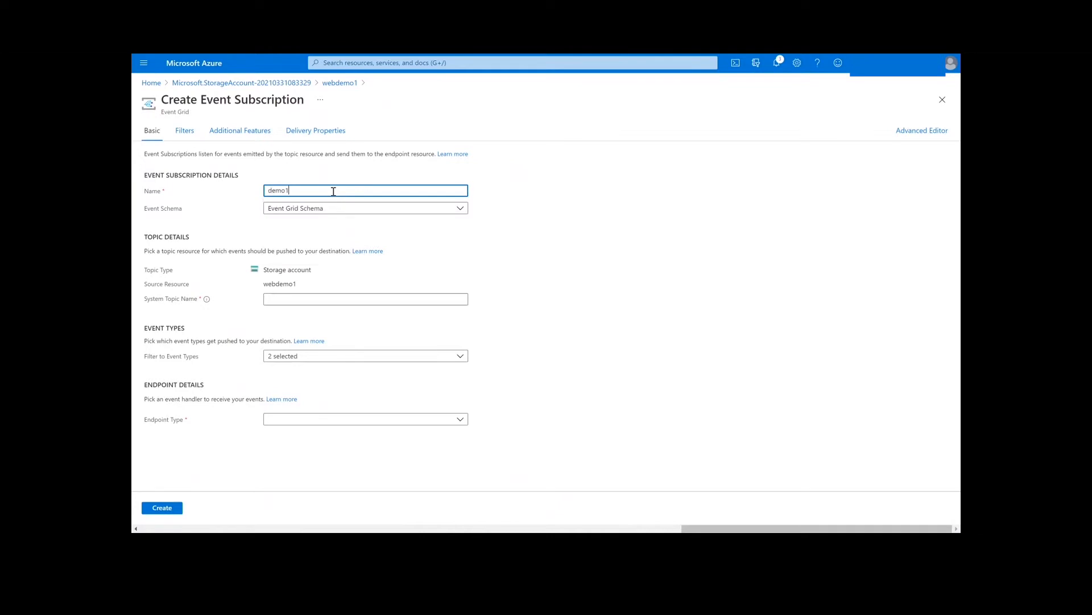
{"action": "left_click", "coordinate": [317, 299]}
{"action": "type", "text": "demo"}
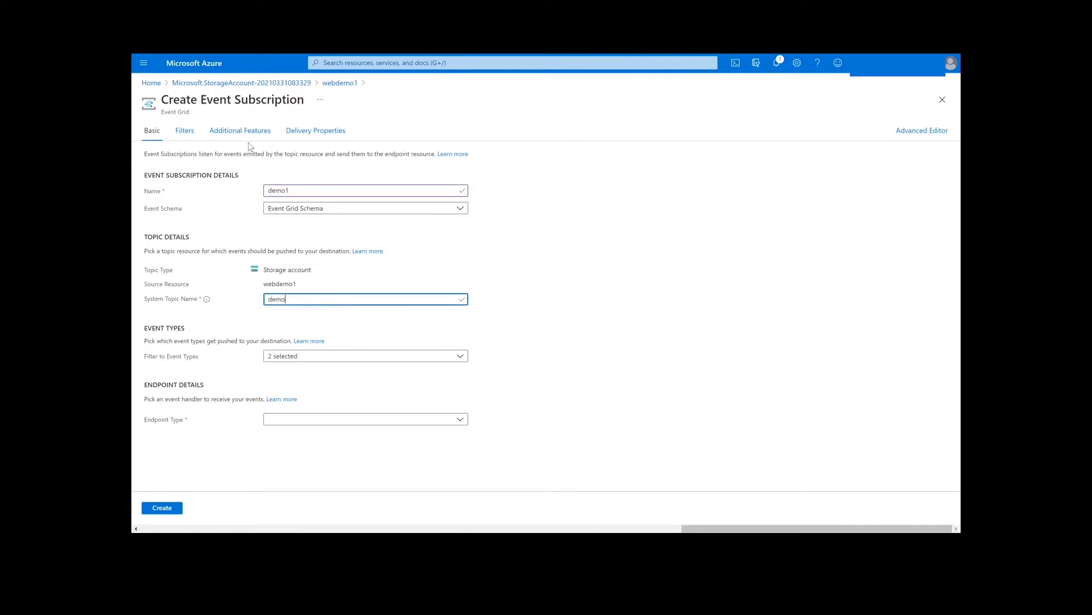
{"action": "left_click", "coordinate": [329, 420]}
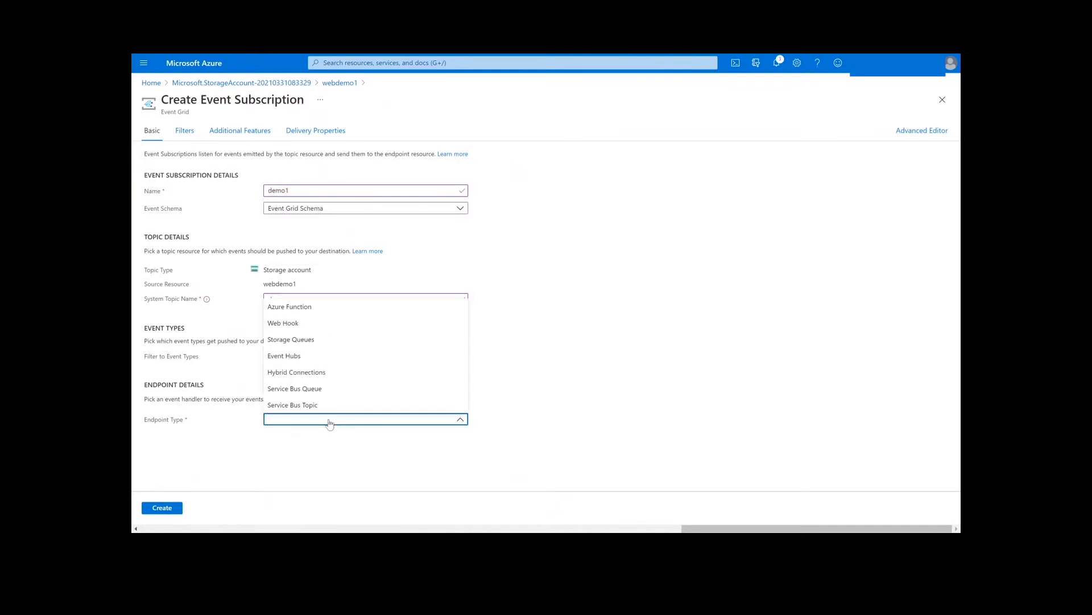
{"action": "left_click", "coordinate": [305, 323]}
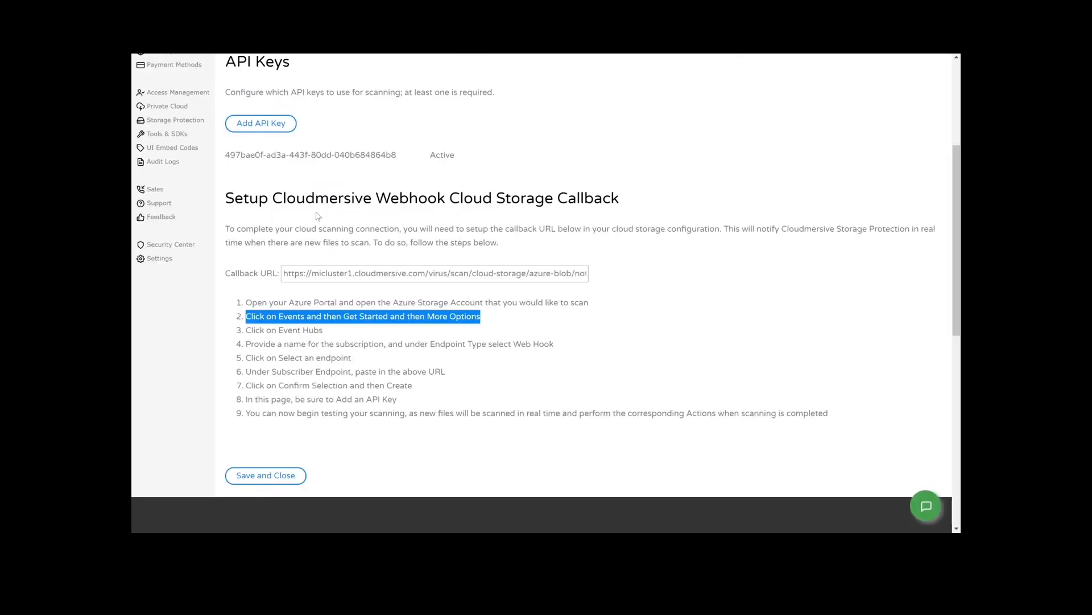
- Copy the webhook callback URL from the Cloudmersive connection page and return to the Azure portal
{"action": "triple_click", "coordinate": [289, 370]}
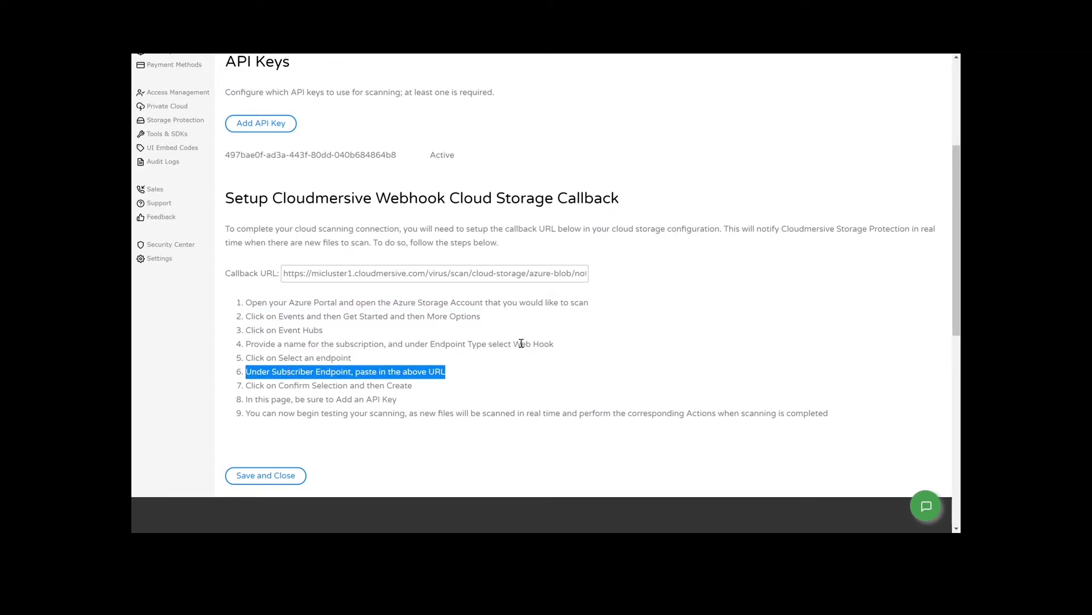
{"action": "left_click", "coordinate": [338, 272]}
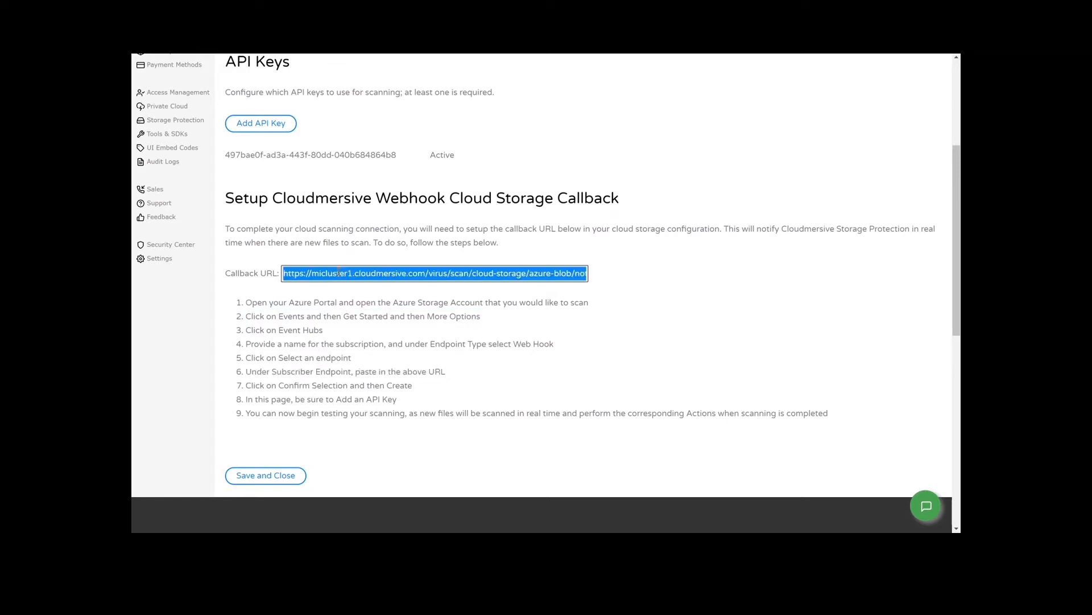
{"action": "key", "text": "ctrl+Tab"}
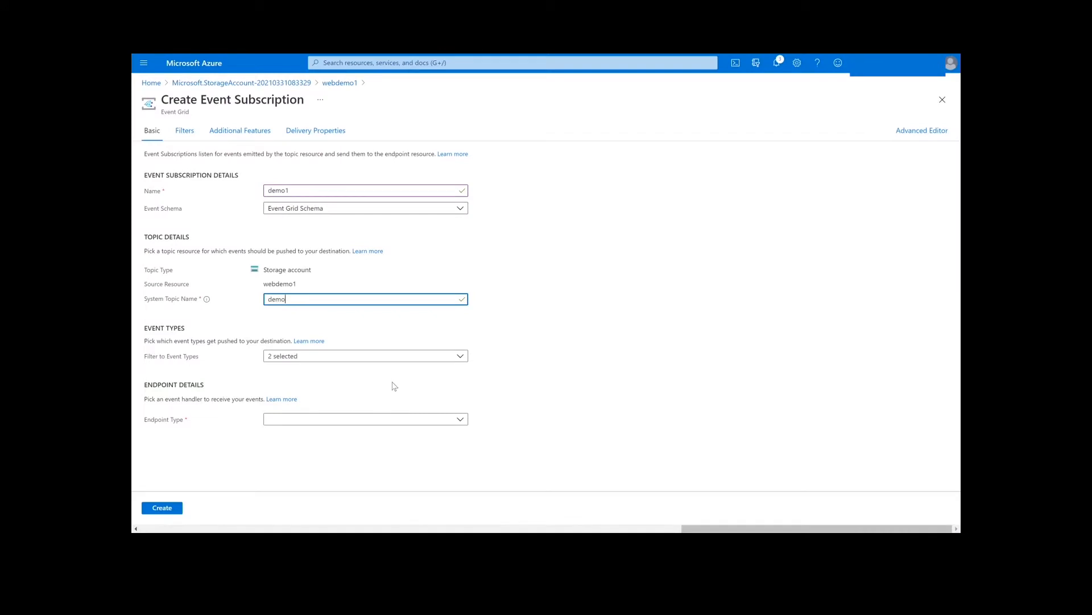
- Set the web hook's subscriber endpoint to the copied callback URL and create the event subscription
{"action": "left_click", "coordinate": [291, 431]}
{"action": "key", "text": "ctrl+v"}
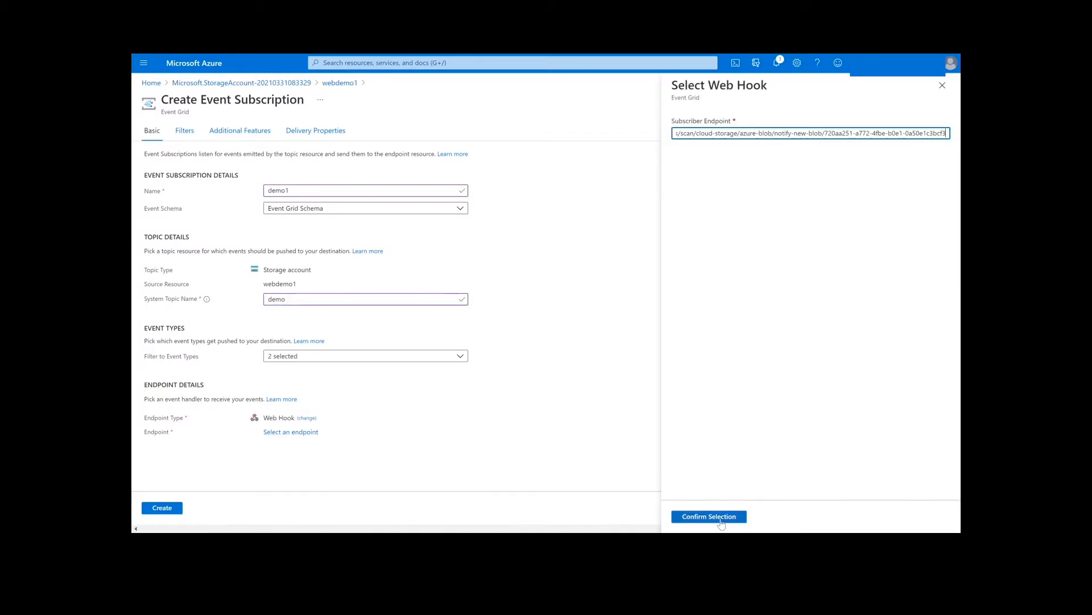
{"action": "left_click", "coordinate": [719, 518]}
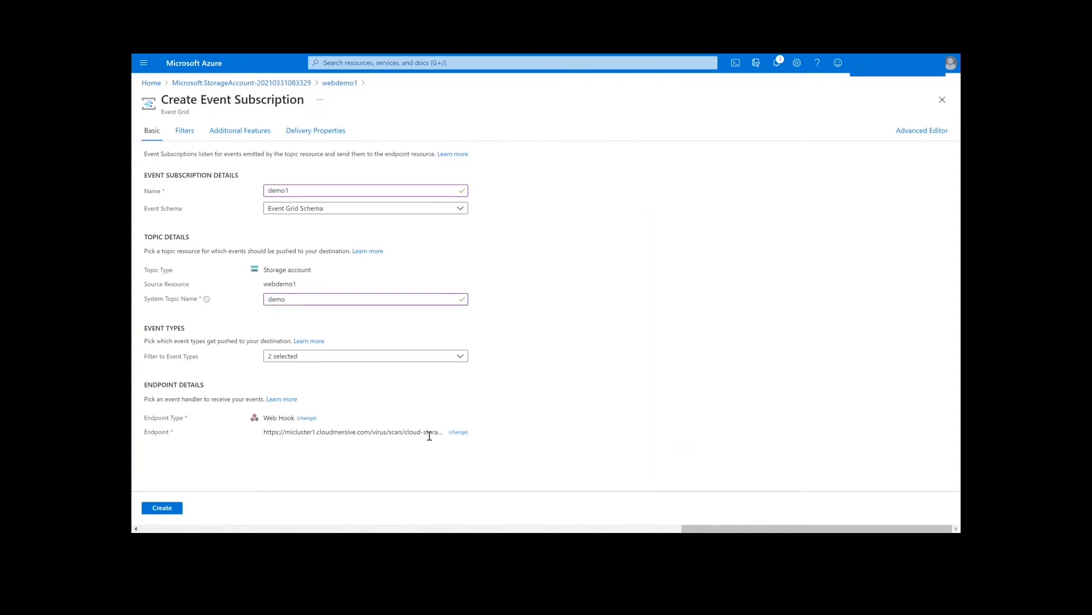
{"action": "left_click", "coordinate": [163, 508]}
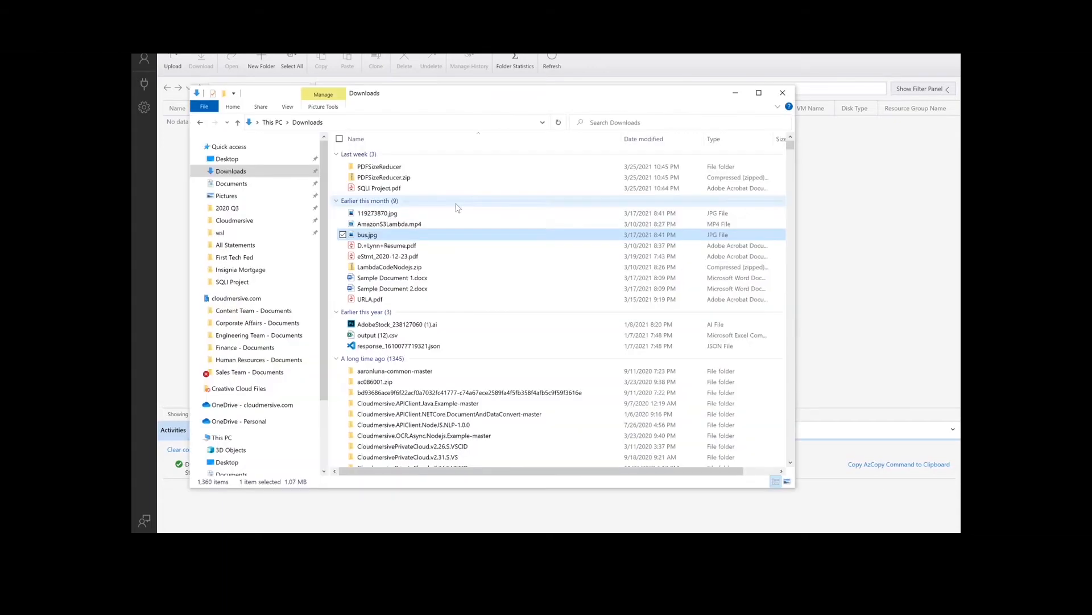
- Upload 119273870.jpg, bus.jpg and Sample Document 1.docx from the Downloads folder to the demo container and refresh the blob list
{"action": "left_click", "coordinate": [458, 213], "text": "ctrl"}
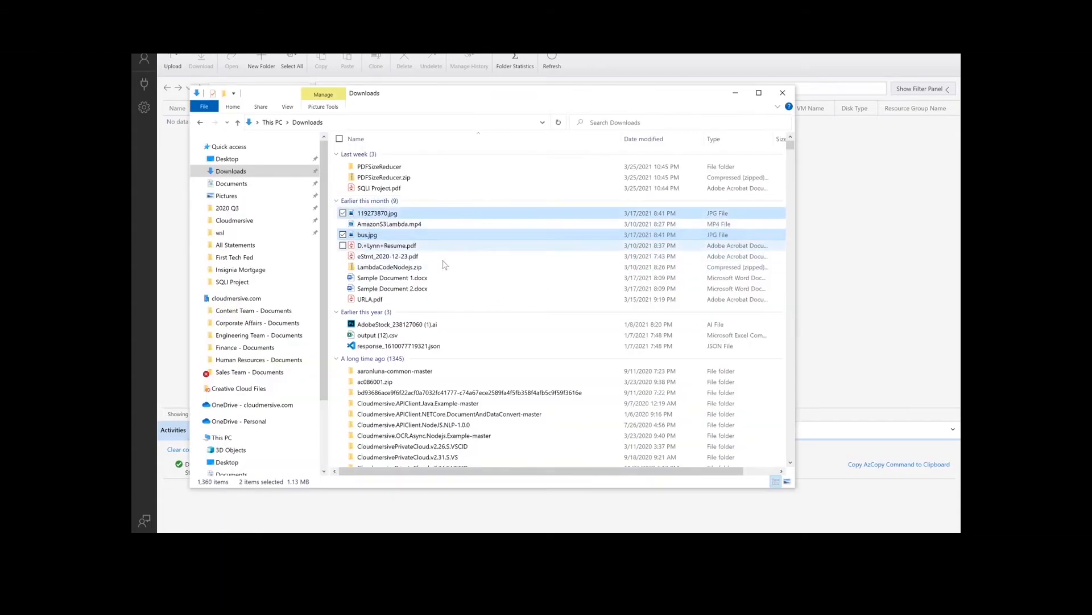
{"action": "left_click", "coordinate": [438, 279], "text": "ctrl"}
{"action": "left_click_drag", "start_coordinate": [438, 278], "coordinate": [830, 288]}
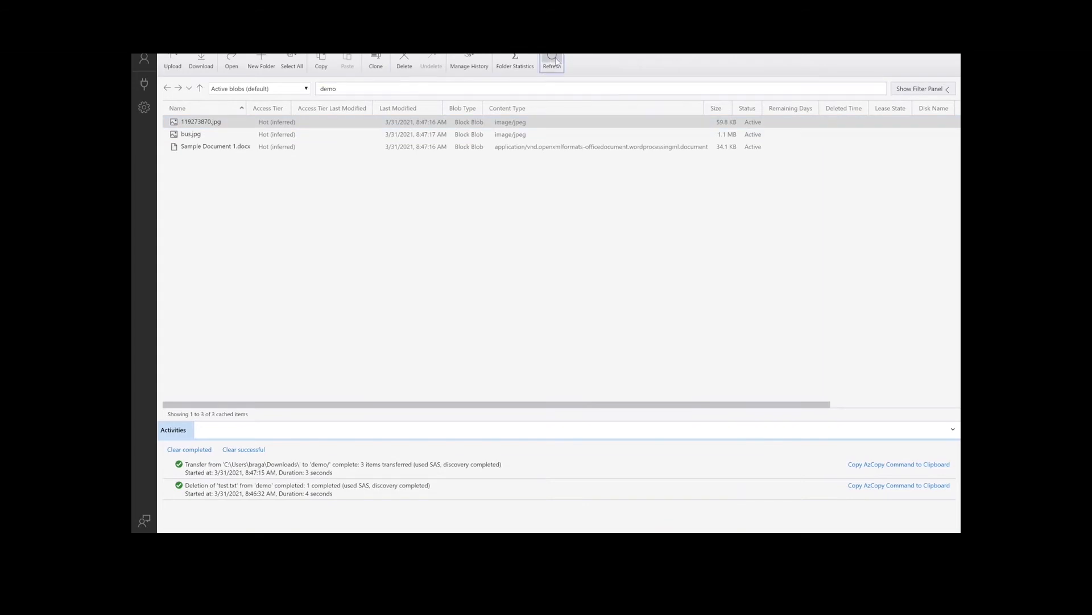
{"action": "left_click", "coordinate": [552, 61]}
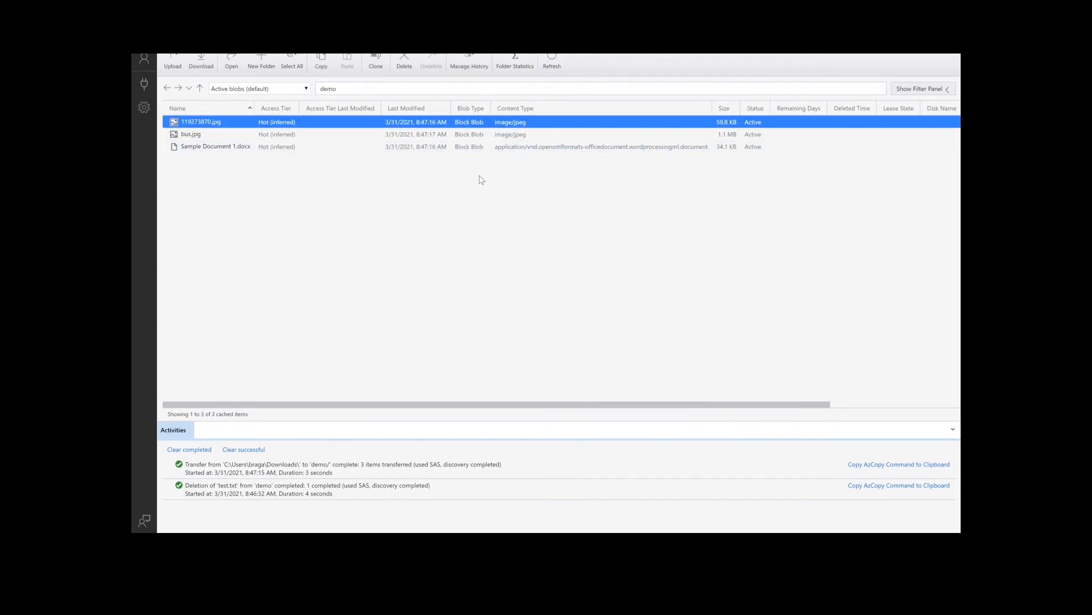
- Inspect the blob tags of bus.jpg for its virus scan result, and close them without changes
{"action": "right_click", "coordinate": [462, 139]}
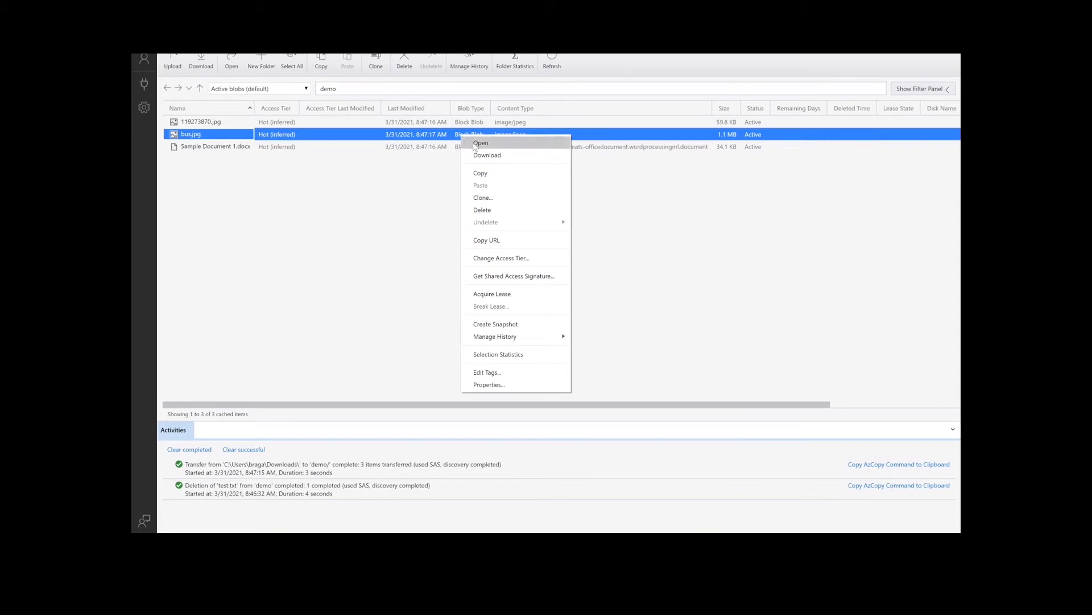
{"action": "left_click", "coordinate": [508, 372]}
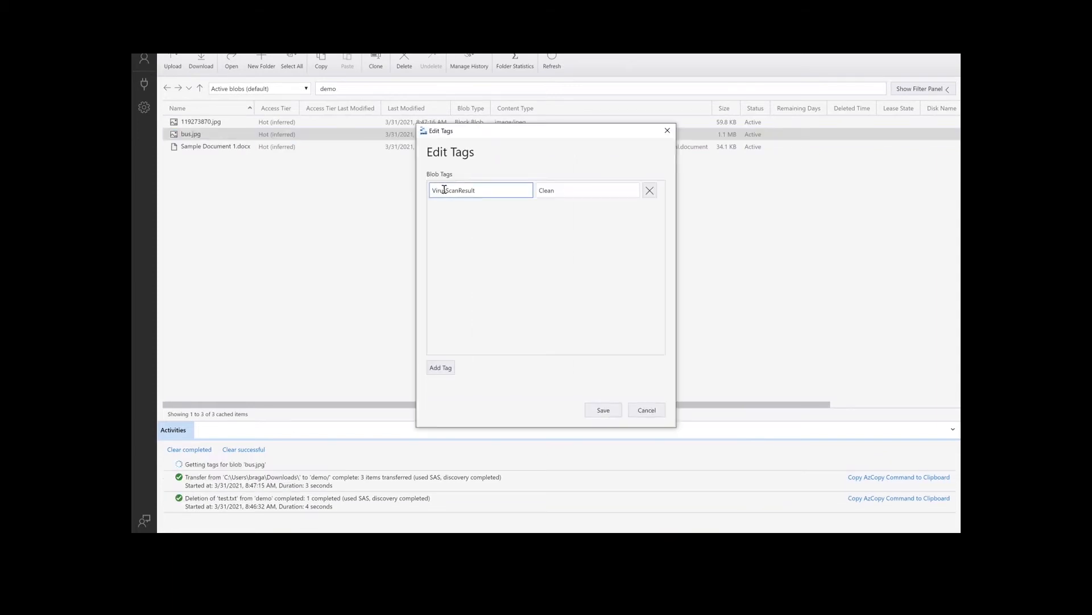
{"action": "left_click", "coordinate": [668, 130]}
{"action": "left_click", "coordinate": [349, 122]}
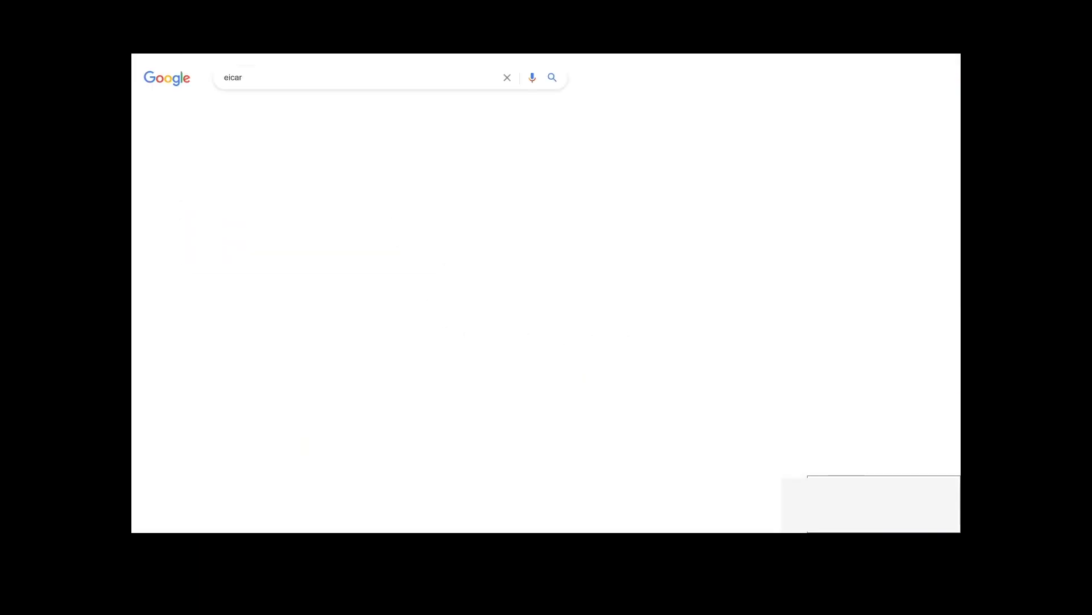
- From the eicar search results in the browser, visit the Anti Malware Testfile page and download eicar.com over HTTPS
{"action": "left_click", "coordinate": [296, 169]}
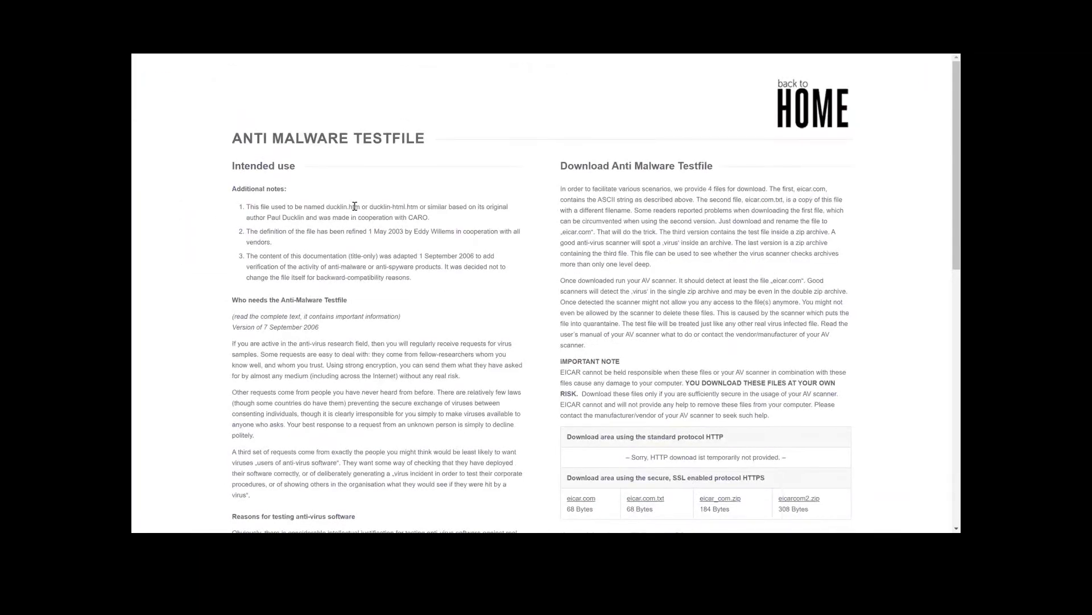
{"action": "scroll", "coordinate": [432, 304], "scroll_direction": "down", "scroll_amount": 2}
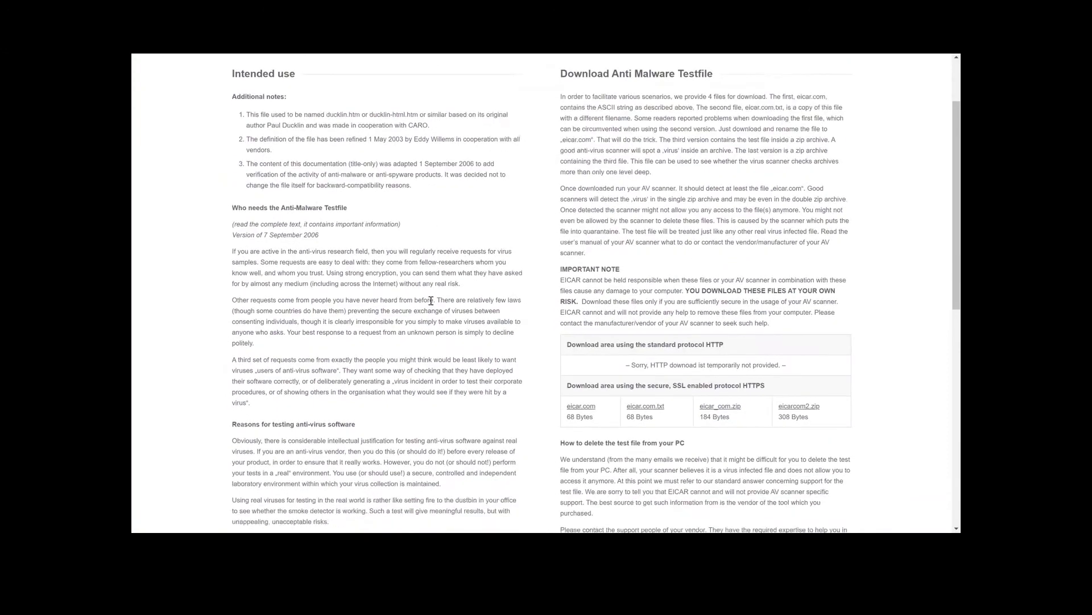
{"action": "left_click", "coordinate": [587, 408]}
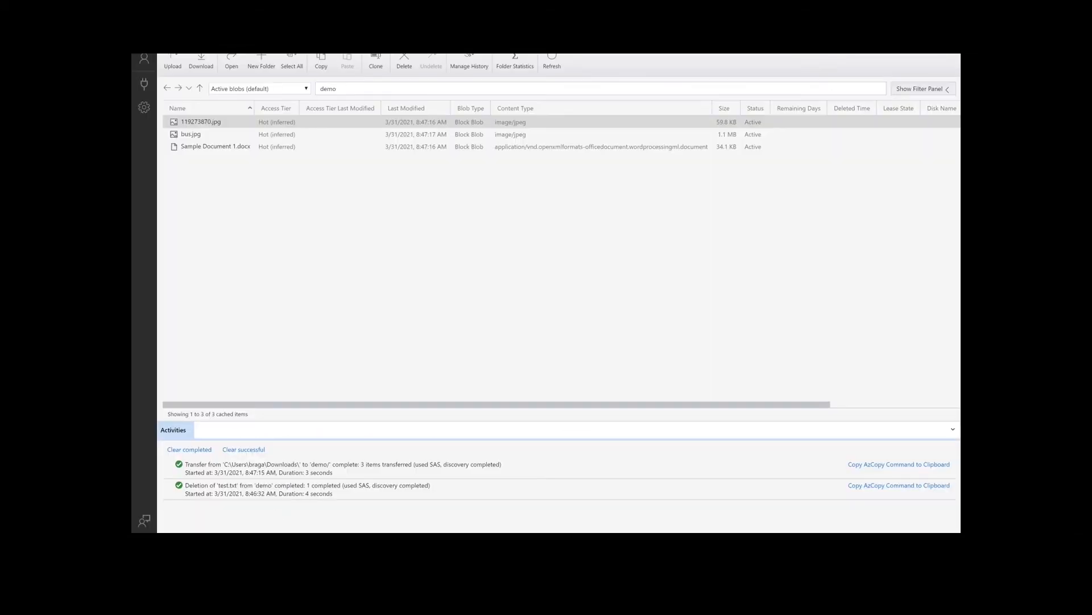
- Upload the downloaded eicar.com from the Downloads folder to the demo container and refresh the blob list
{"action": "key", "text": "alt+Tab"}
{"action": "left_click_drag", "start_coordinate": [390, 171], "coordinate": [819, 216]}
{"action": "key", "text": "alt+Tab"}
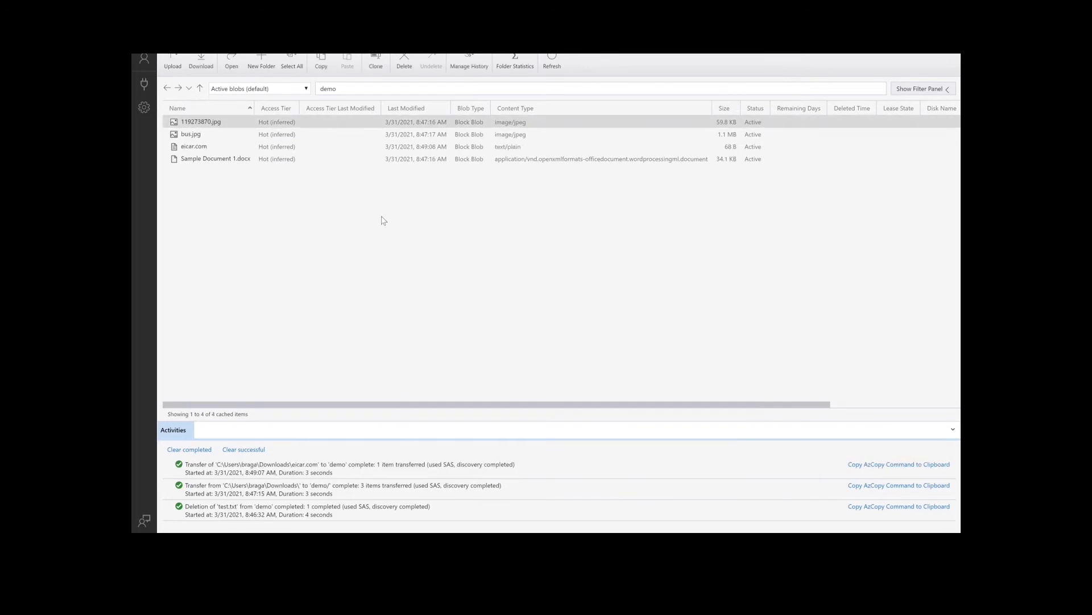
{"action": "left_click", "coordinate": [227, 148]}
{"action": "left_click", "coordinate": [553, 63]}
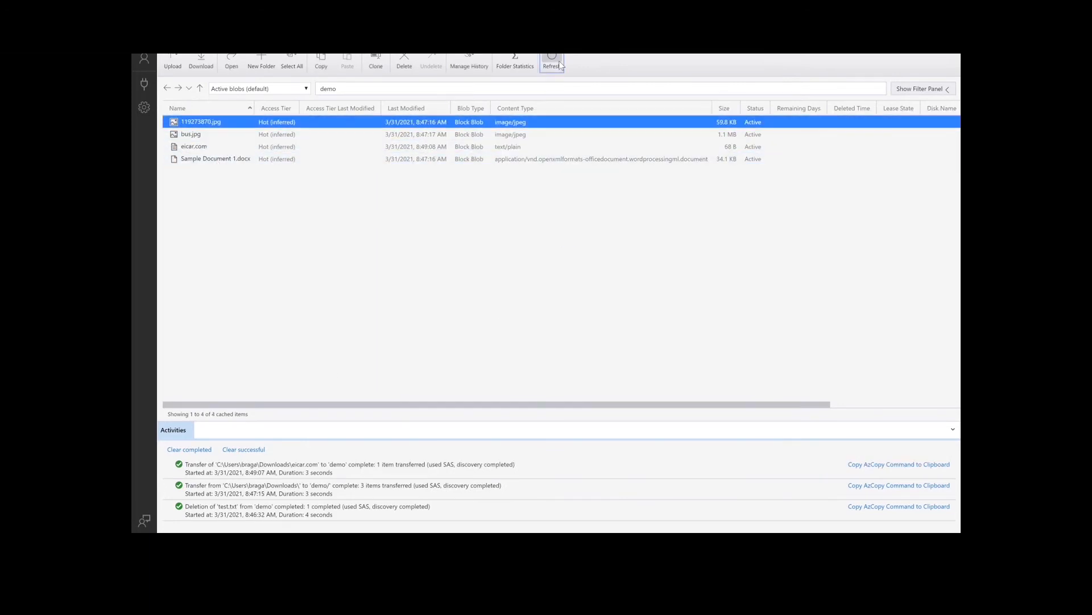
- Inspect the blob tags of eicar.com for its virus scan result, and close them without changes
{"action": "right_click", "coordinate": [336, 150]}
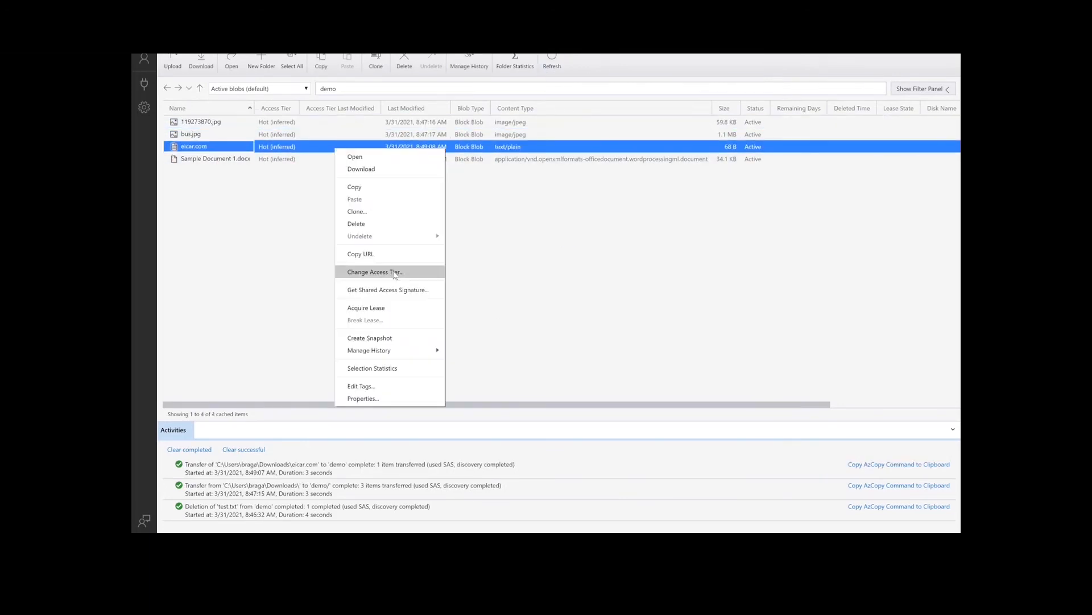
{"action": "left_click", "coordinate": [401, 387]}
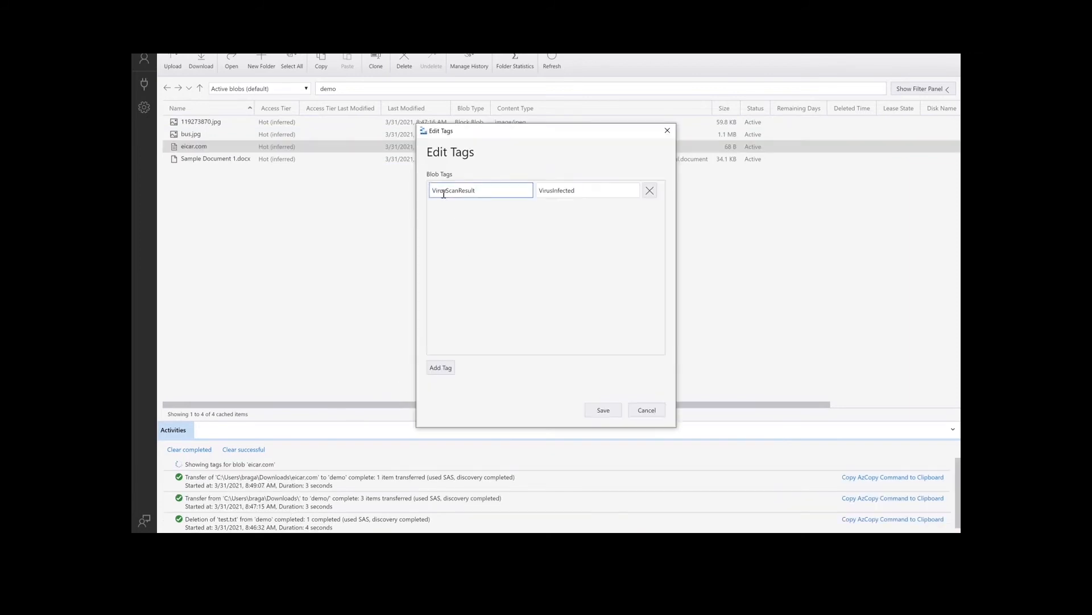
{"action": "left_click", "coordinate": [549, 190]}
{"action": "left_click", "coordinate": [667, 130]}
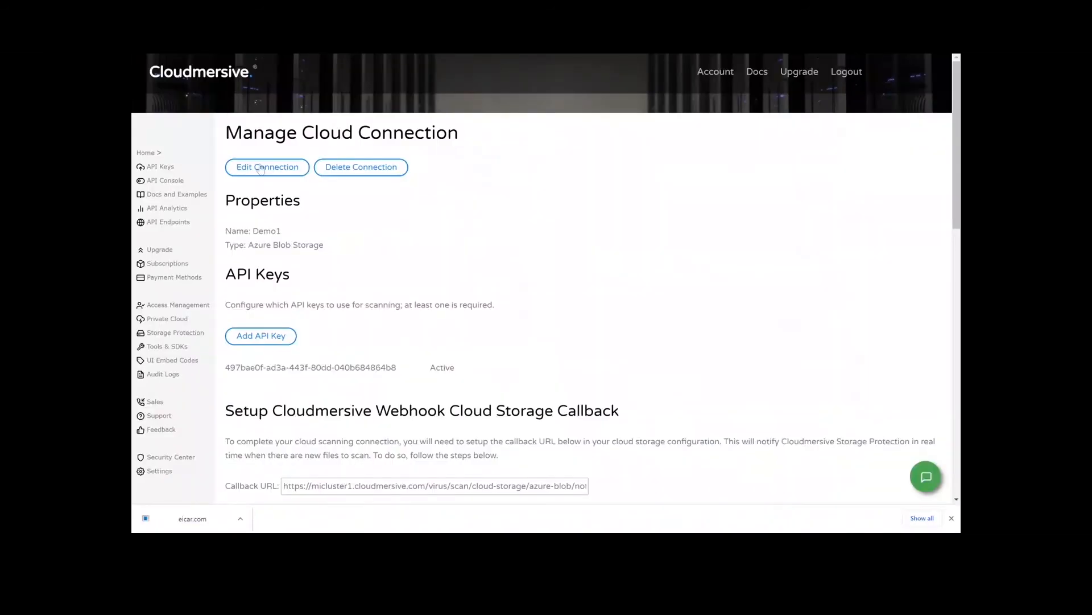
- Edit the Demo1 cloud connection in Cloudmersive and set its infected file action to Delete Infected Files
{"action": "left_click", "coordinate": [263, 171]}
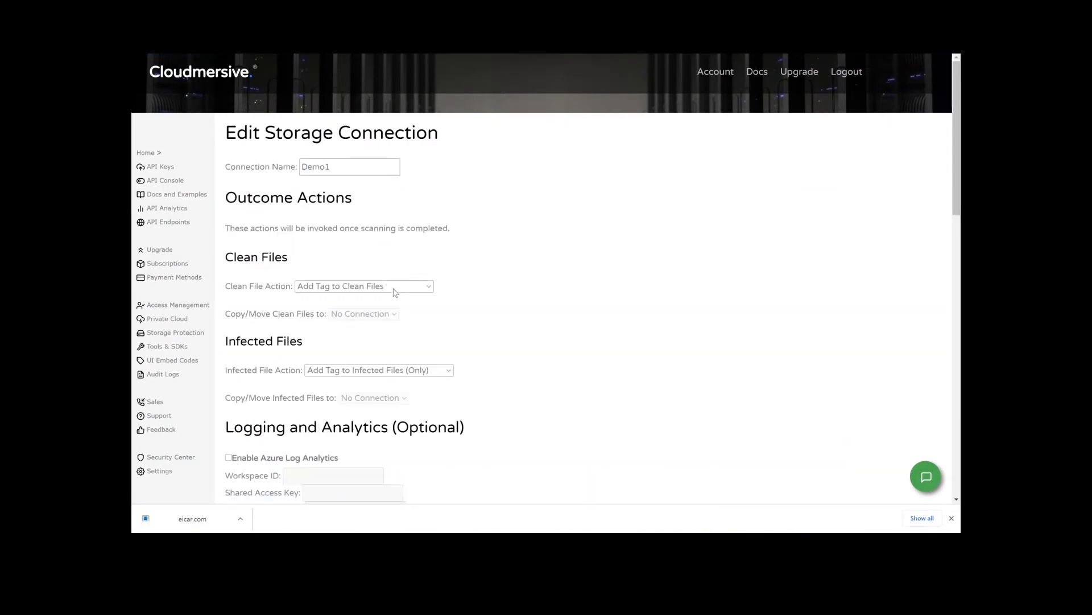
{"action": "scroll", "coordinate": [395, 293], "scroll_direction": "down", "scroll_amount": 1}
{"action": "scroll", "coordinate": [396, 293], "scroll_direction": "down", "scroll_amount": 3}
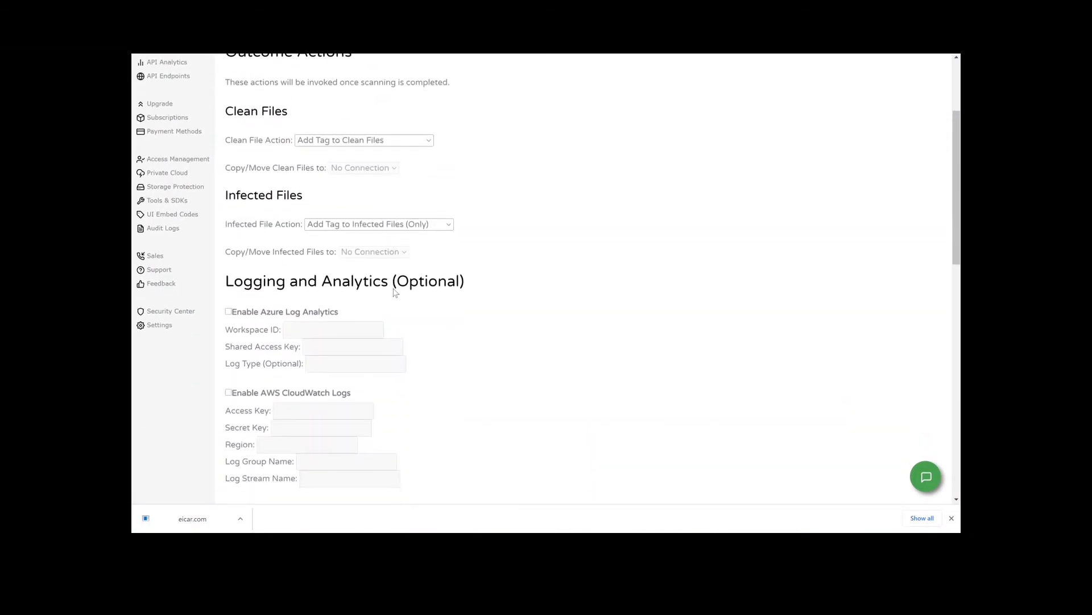
{"action": "left_click", "coordinate": [333, 226]}
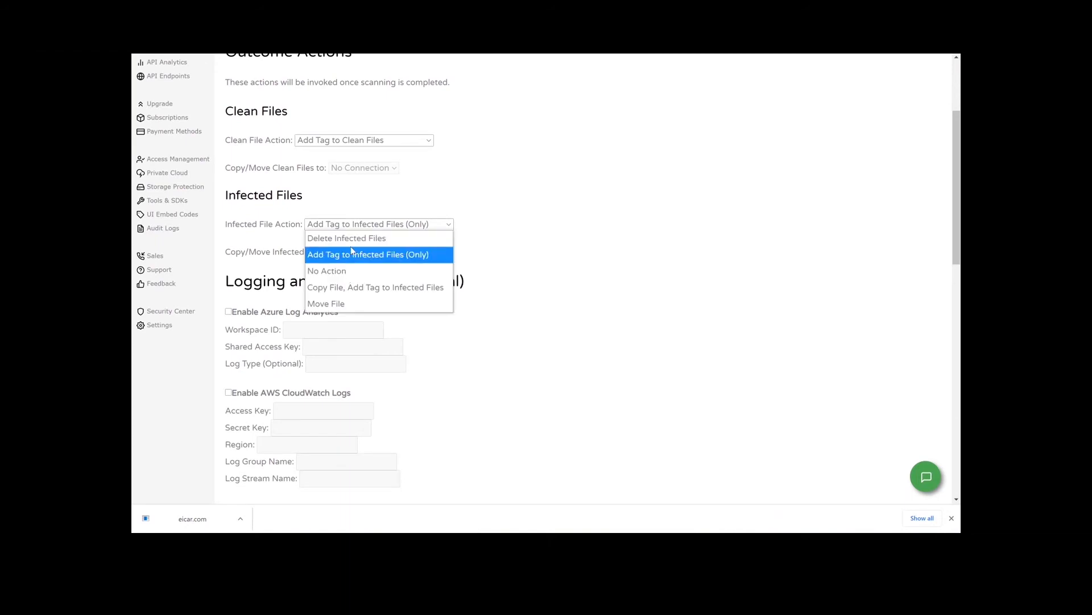
{"action": "left_click", "coordinate": [354, 240]}
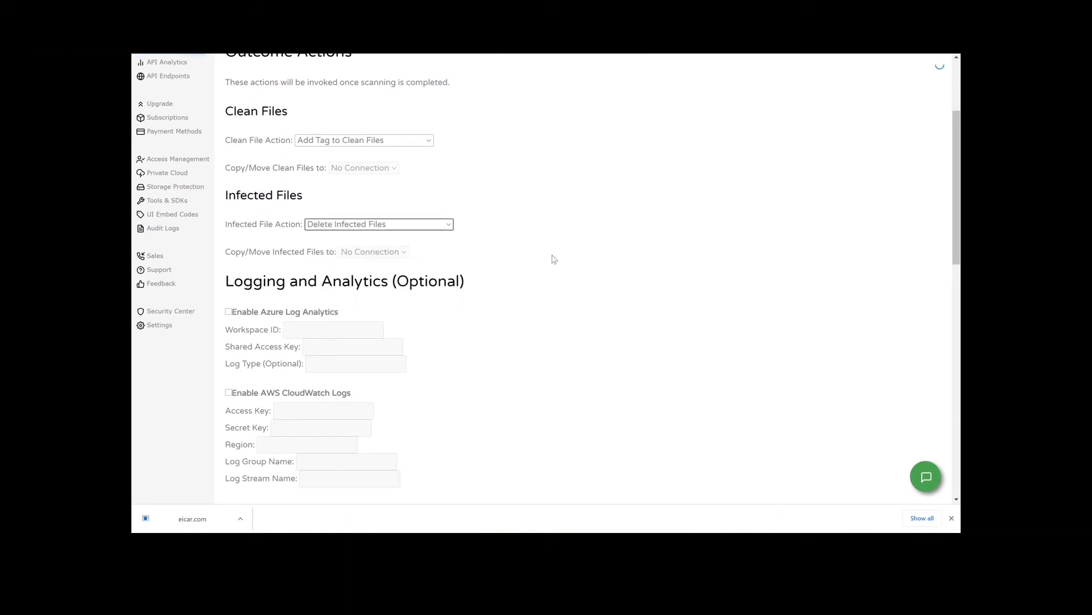
- Review the Demo1 connection's outcome actions and its optional logging, analytics and email notification settings
{"action": "scroll", "coordinate": [554, 259], "scroll_direction": "down", "scroll_amount": 1}
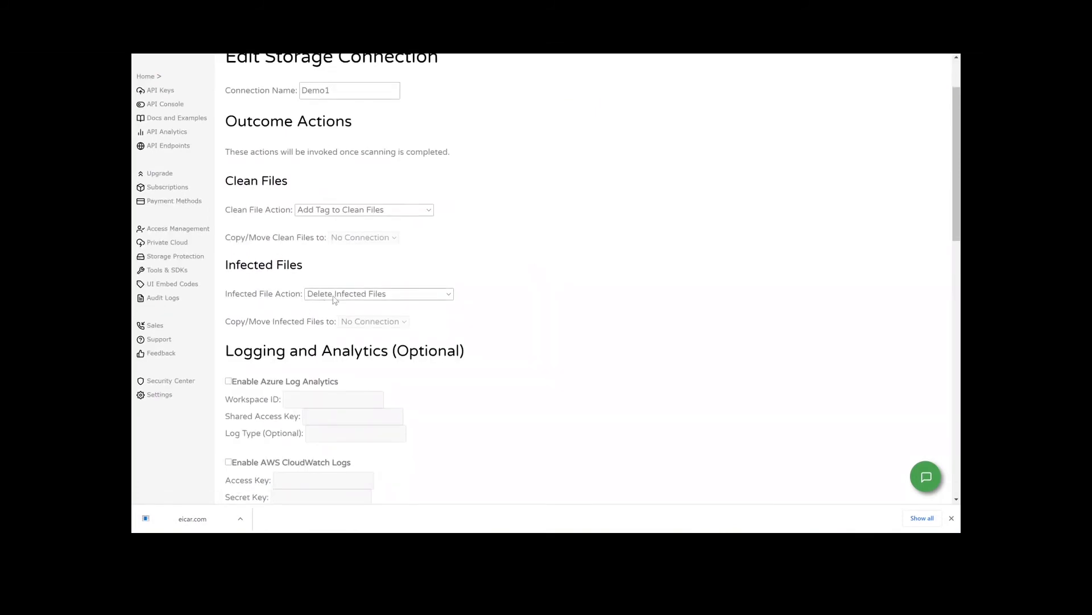
{"action": "scroll", "coordinate": [529, 378], "scroll_direction": "down", "scroll_amount": 1}
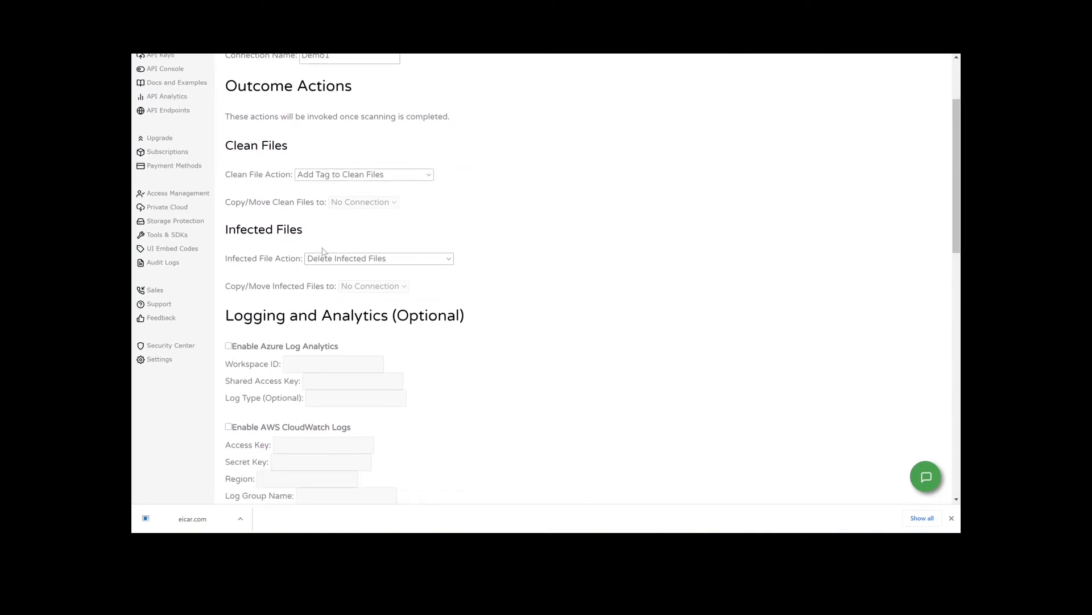
{"action": "scroll", "coordinate": [444, 330], "scroll_direction": "down", "scroll_amount": 1}
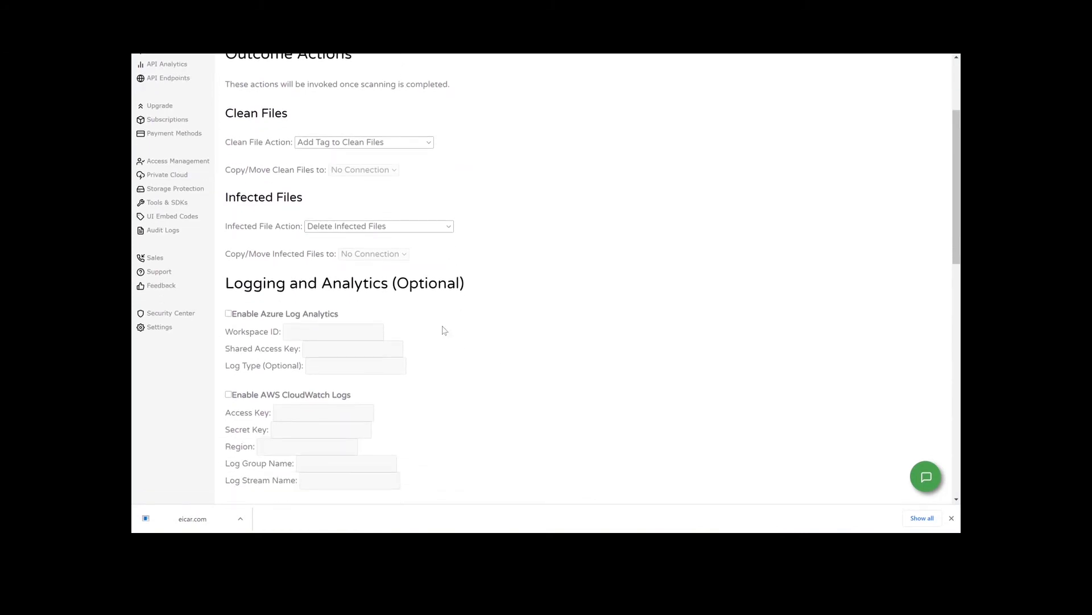
{"action": "scroll", "coordinate": [444, 330], "scroll_direction": "down", "scroll_amount": 1}
{"action": "scroll", "coordinate": [423, 275], "scroll_direction": "down", "scroll_amount": 1}
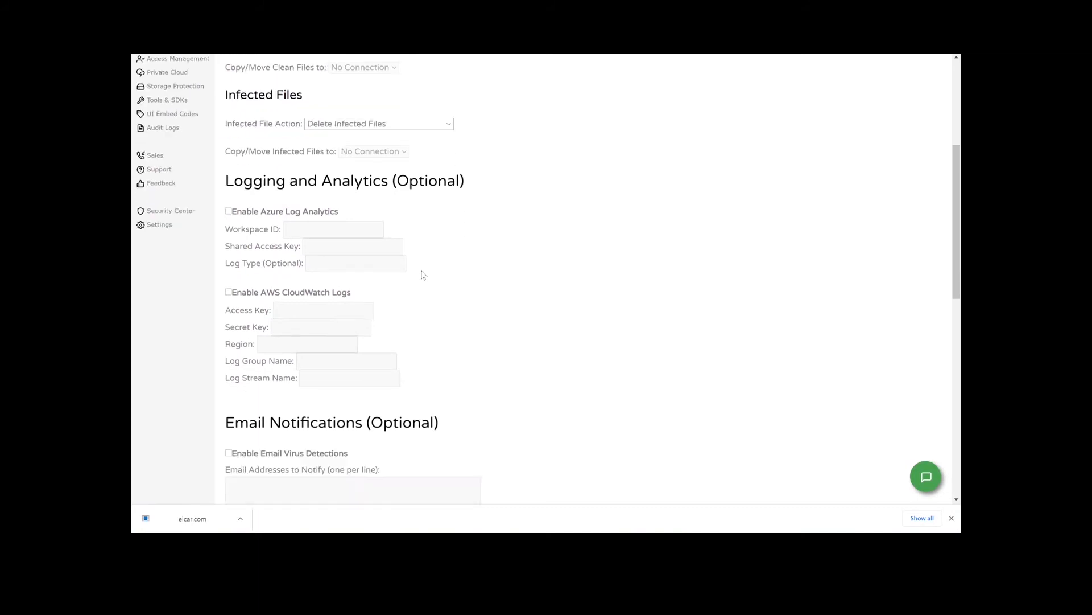
{"action": "scroll", "coordinate": [423, 275], "scroll_direction": "down", "scroll_amount": 1}
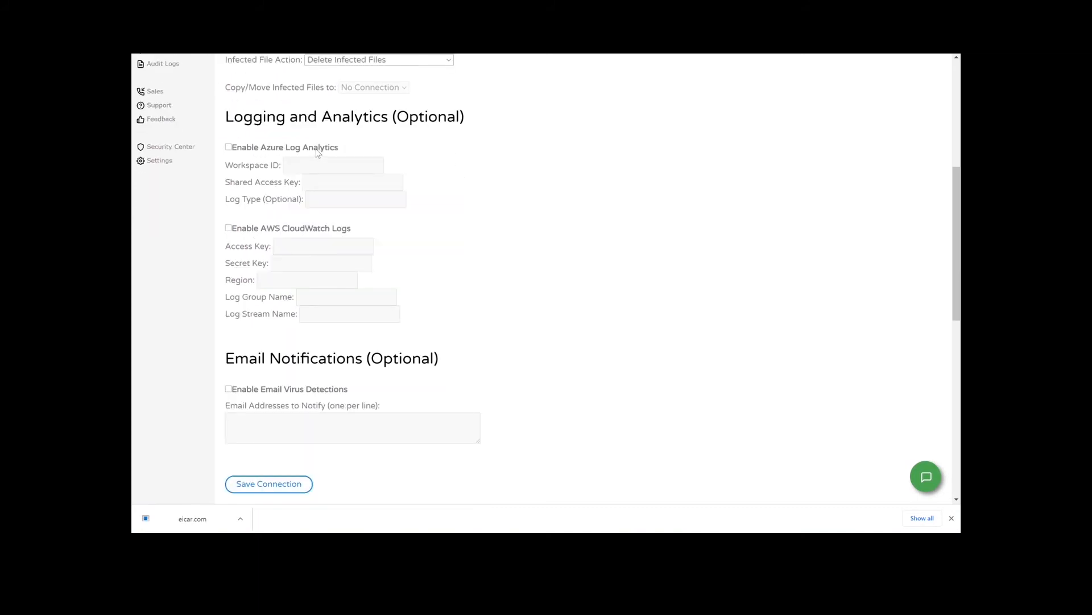
{"action": "scroll", "coordinate": [441, 234], "scroll_direction": "up", "scroll_amount": 1}
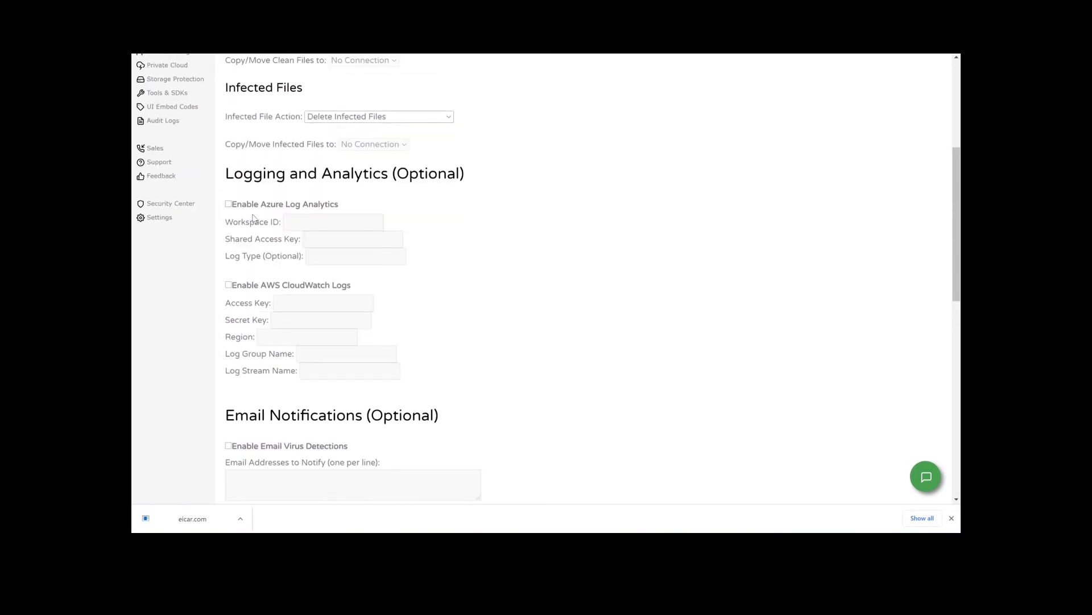
- Try enabling Azure Log Analytics, check its Workspace ID, Shared Access Key and Log Type fields, and disable it again
{"action": "left_click", "coordinate": [250, 208]}
{"action": "scroll", "coordinate": [458, 285], "scroll_direction": "up", "scroll_amount": 4}
{"action": "scroll", "coordinate": [458, 285], "scroll_direction": "down", "scroll_amount": 4}
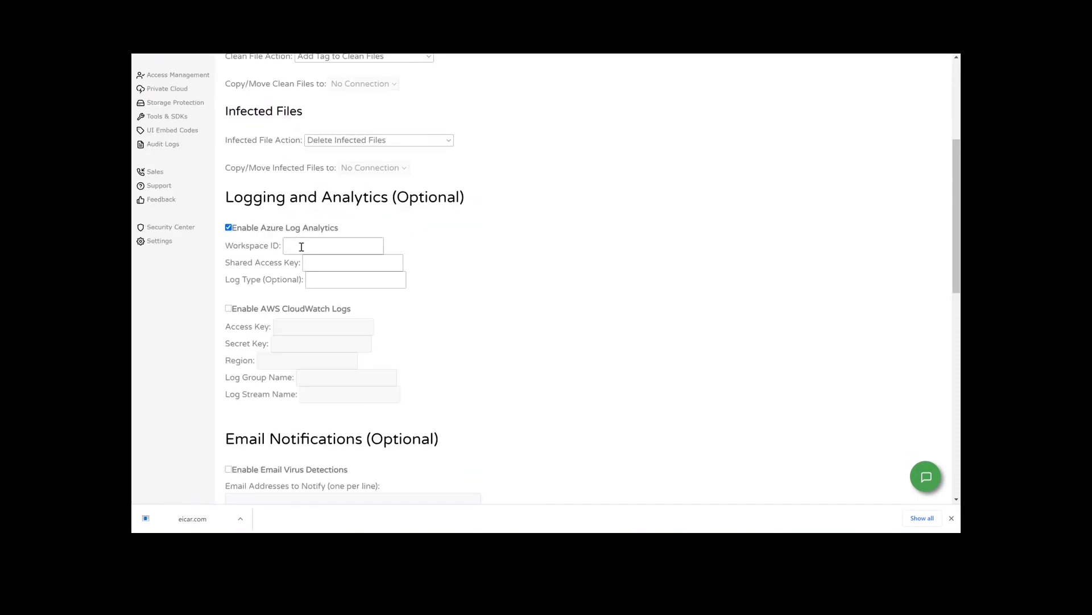
{"action": "left_click", "coordinate": [301, 246]}
{"action": "left_click", "coordinate": [329, 263]}
{"action": "left_click", "coordinate": [329, 284]}
{"action": "scroll", "coordinate": [415, 334], "scroll_direction": "down", "scroll_amount": 3}
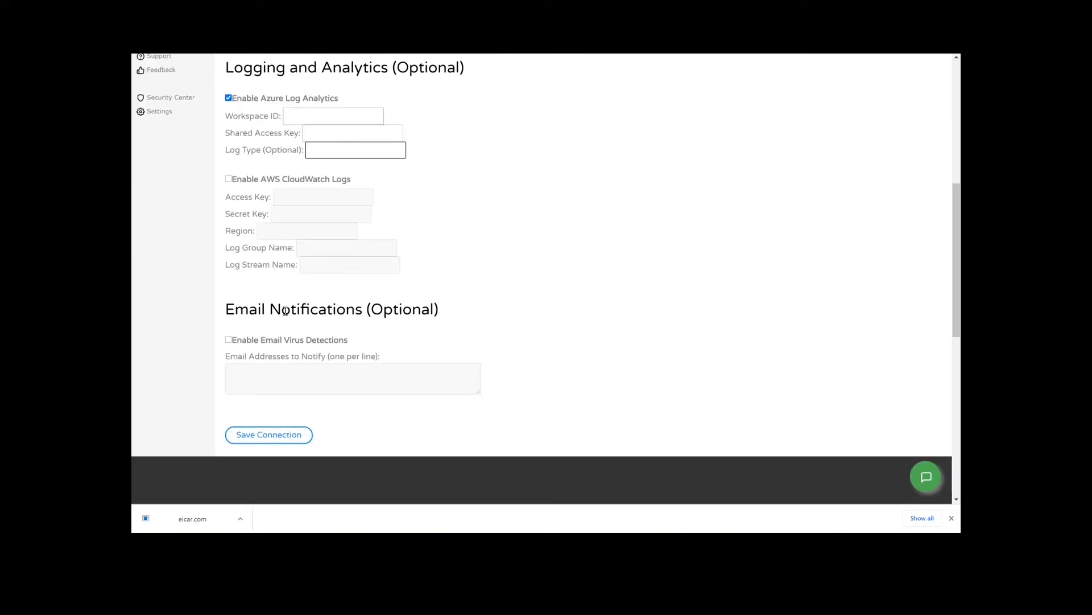
{"action": "left_click", "coordinate": [275, 100]}
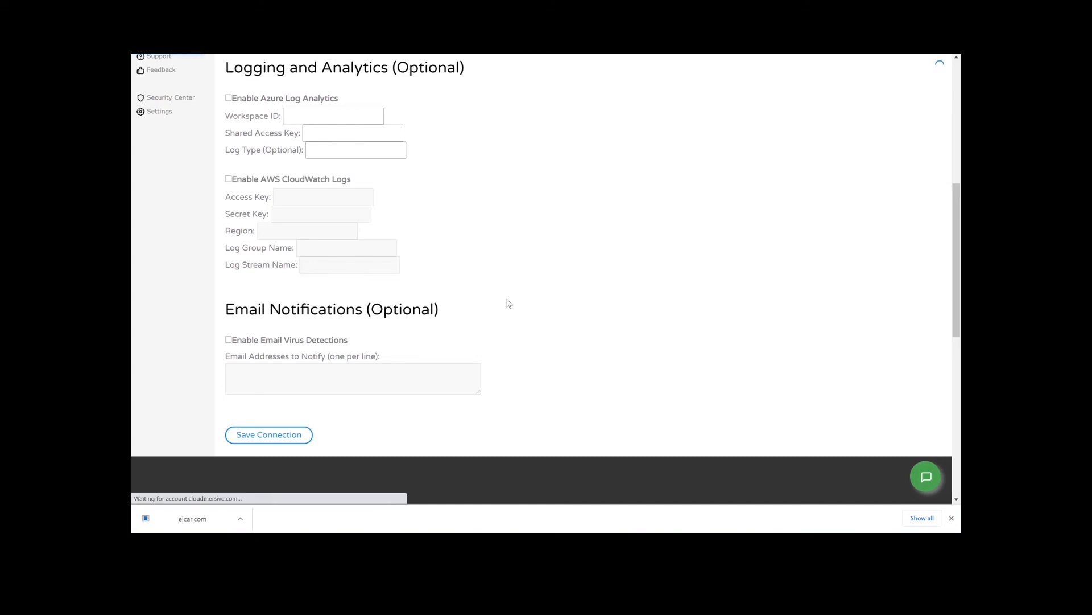
- Enable email virus detections for the Demo1 connection and activate the field for the email addresses to notify
{"action": "scroll", "coordinate": [508, 302], "scroll_direction": "down", "scroll_amount": 8}
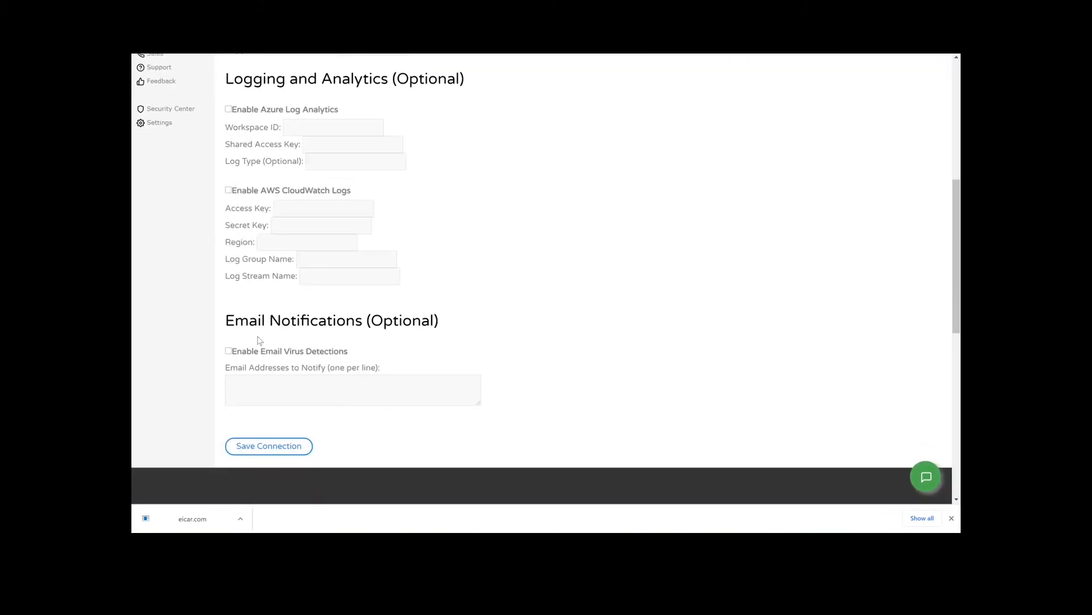
{"action": "left_click", "coordinate": [249, 354]}
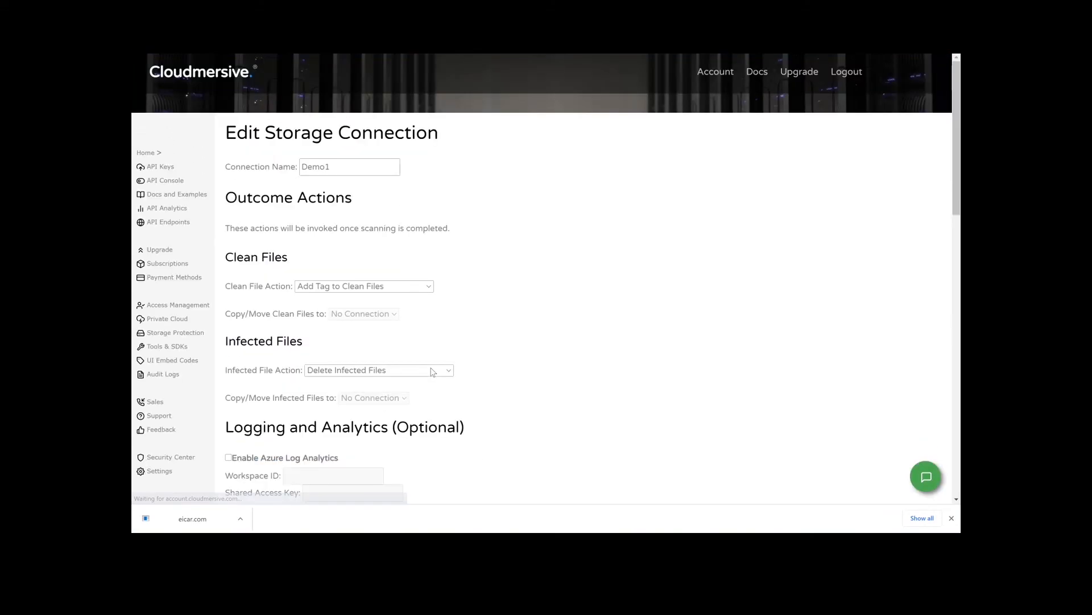
{"action": "scroll", "coordinate": [431, 371], "scroll_direction": "down", "scroll_amount": 6}
{"action": "scroll", "coordinate": [432, 371], "scroll_direction": "down", "scroll_amount": 3}
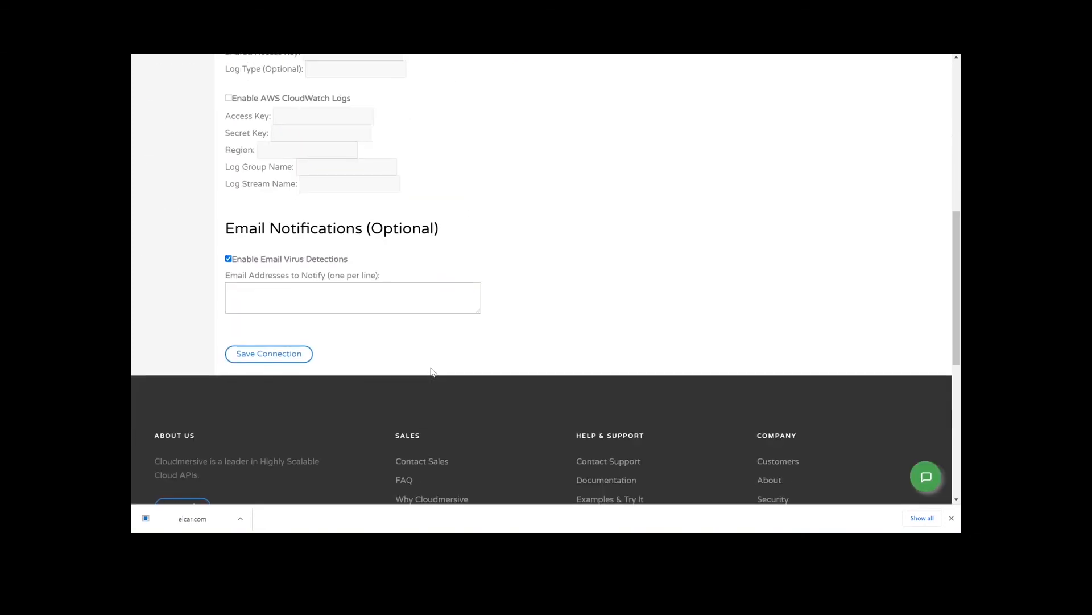
{"action": "left_click", "coordinate": [362, 300]}
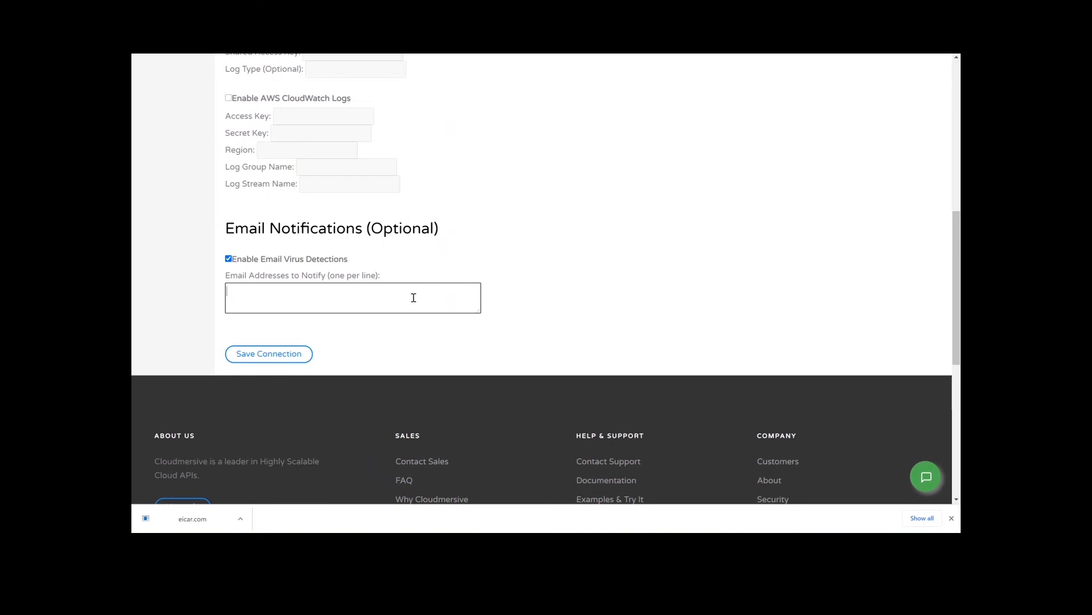
{"action": "scroll", "coordinate": [472, 268], "scroll_direction": "up", "scroll_amount": 8}
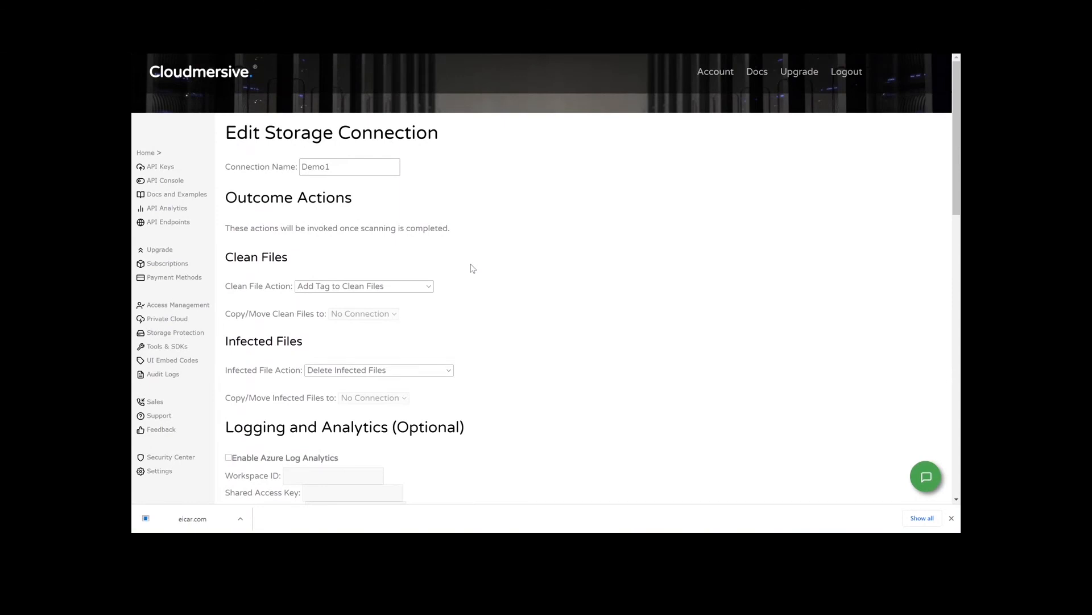